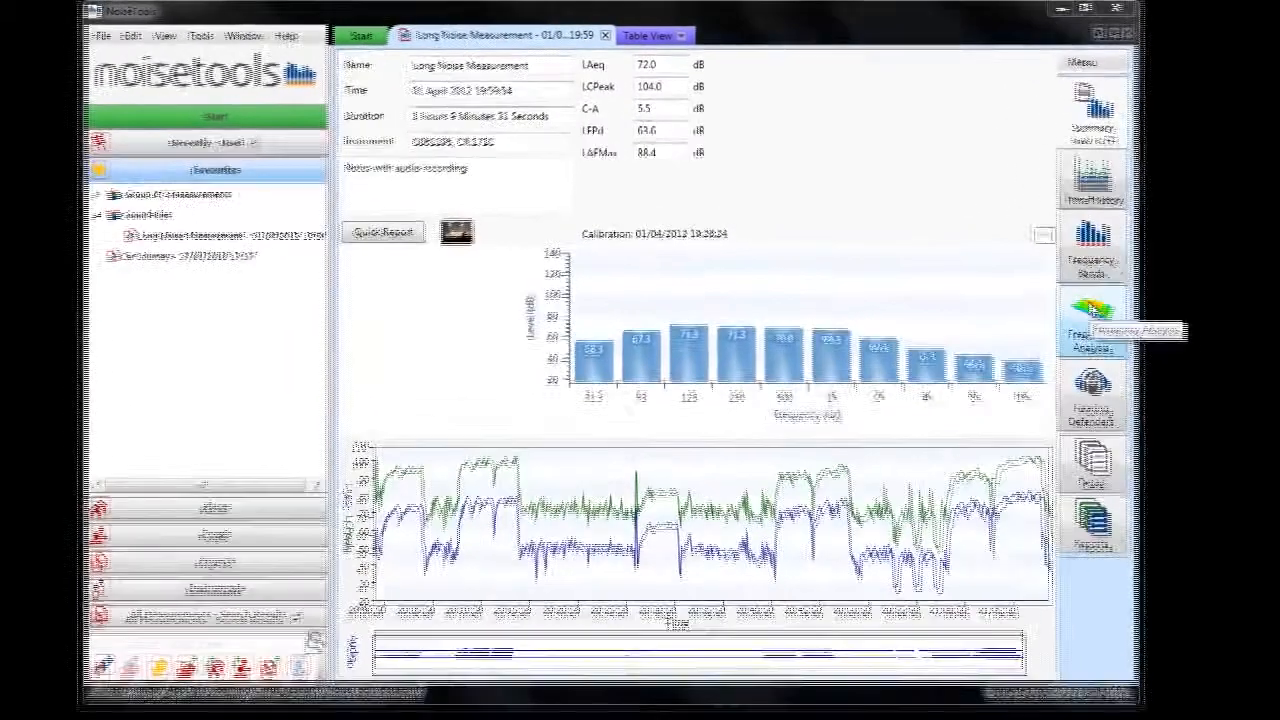
Open the frequency analysis of the Long Noise Measurement and inspect its 3D surface graph from another angle.
{"action": "left_click", "coordinate": [1031, 280]}
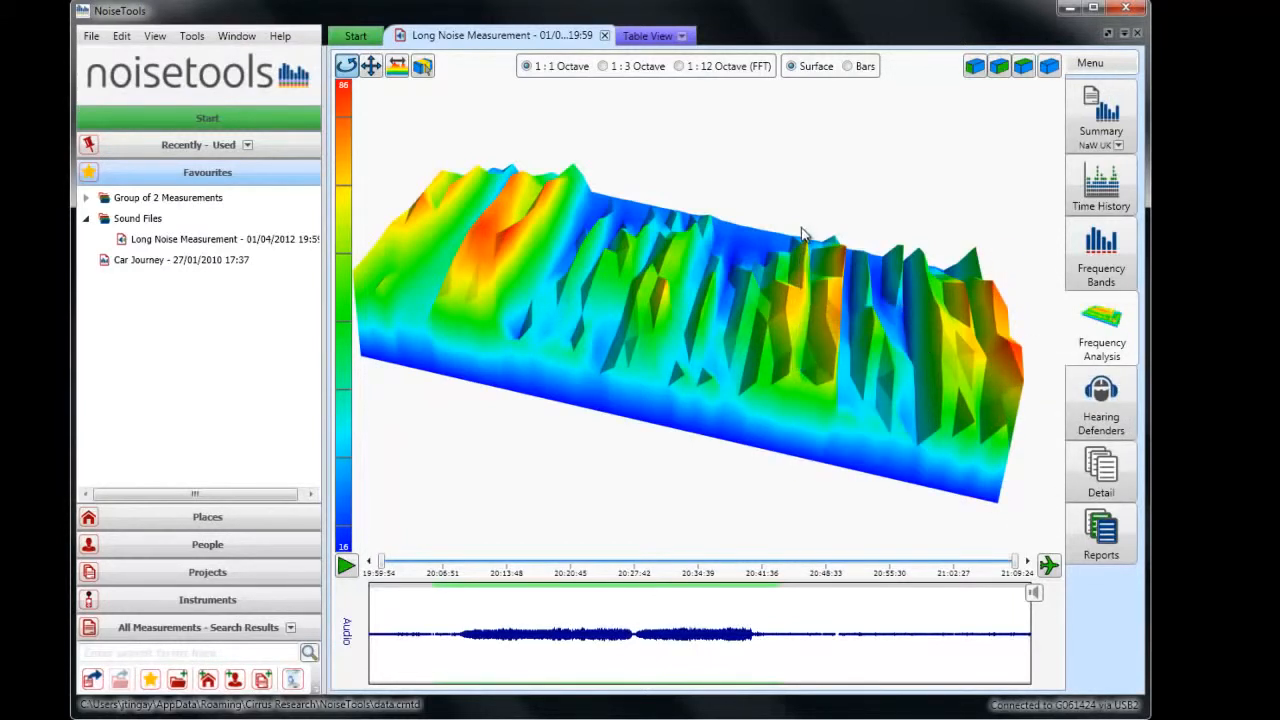
{"action": "mouse_move", "coordinate": [802, 240]}
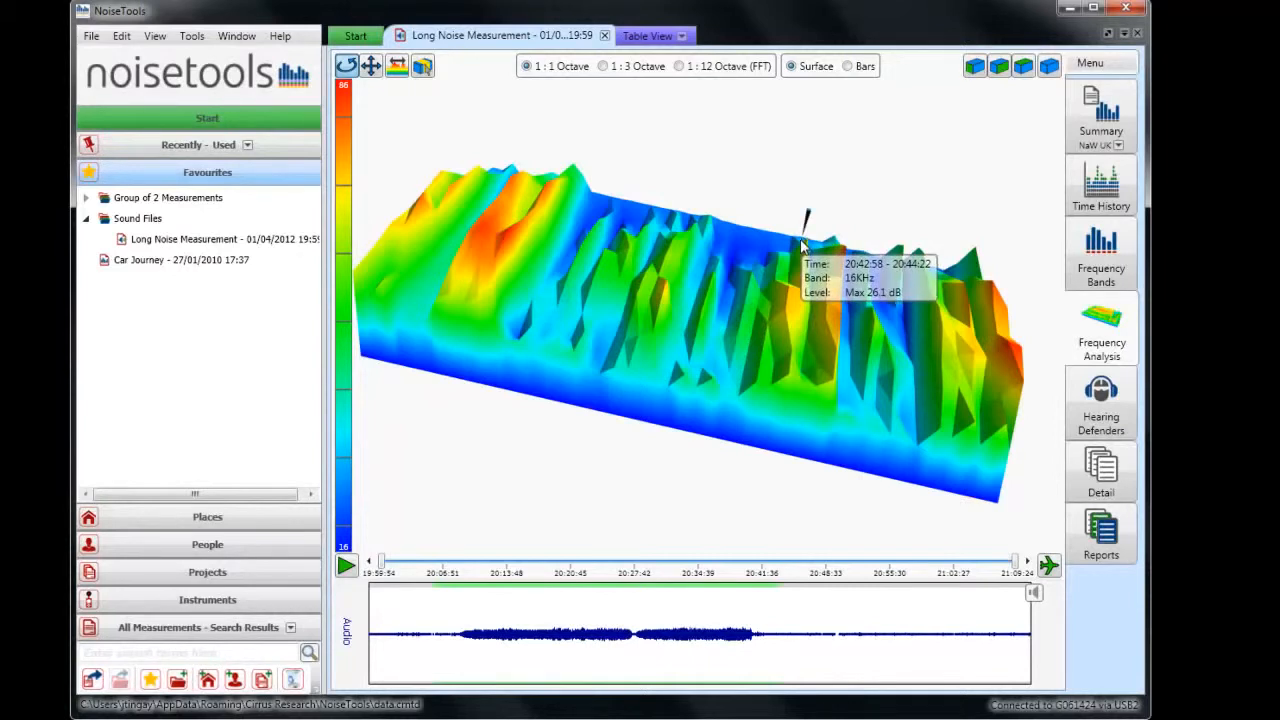
{"action": "left_click_drag", "start_coordinate": [490, 268], "coordinate": [725, 322]}
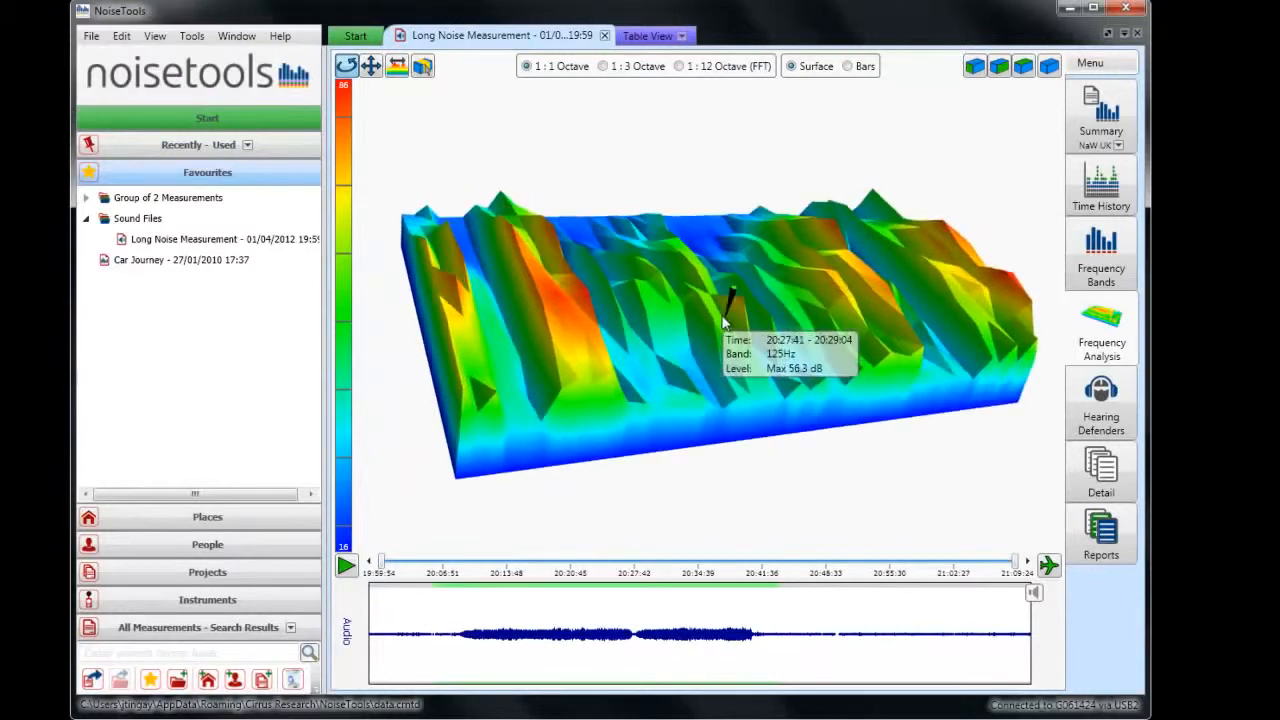
{"action": "scroll", "coordinate": [725, 322], "scroll_direction": "up", "scroll_amount": 5}
{"action": "scroll", "coordinate": [725, 322], "scroll_direction": "down", "scroll_amount": 4}
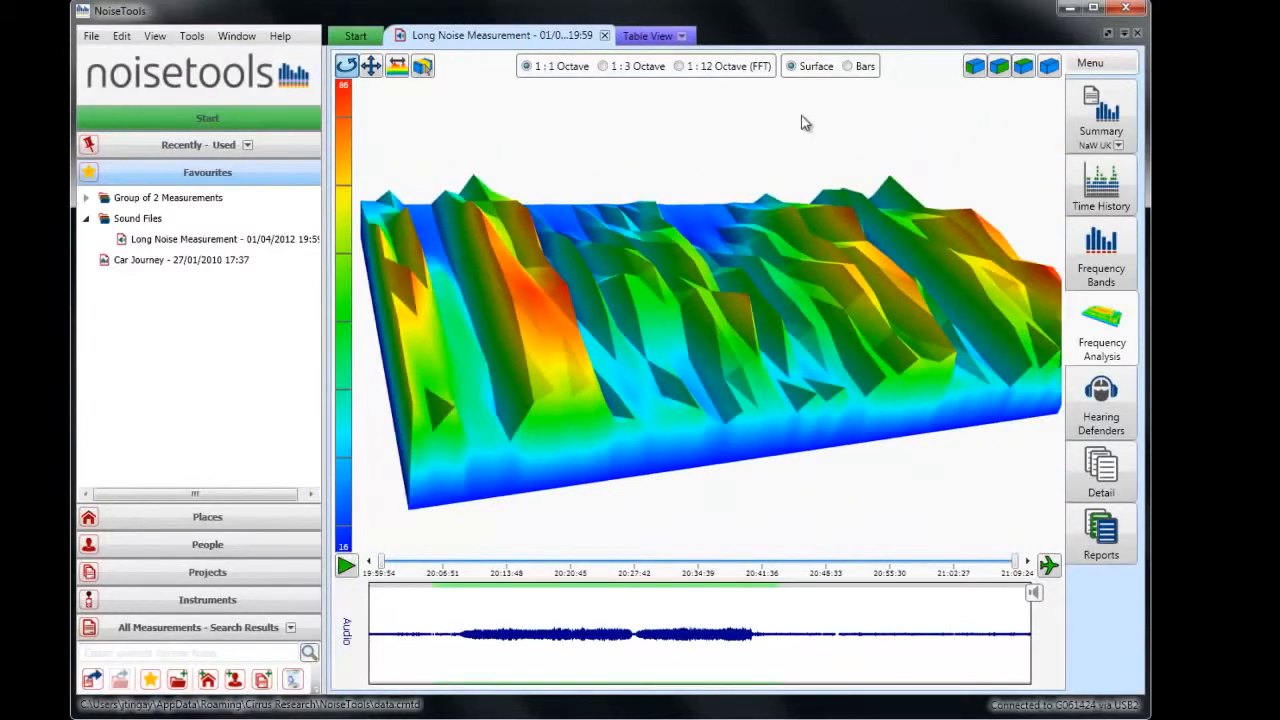
Display the frequency analysis graph as bars instead of a surface and inspect the loudest bars up close.
{"action": "left_click", "coordinate": [847, 66]}
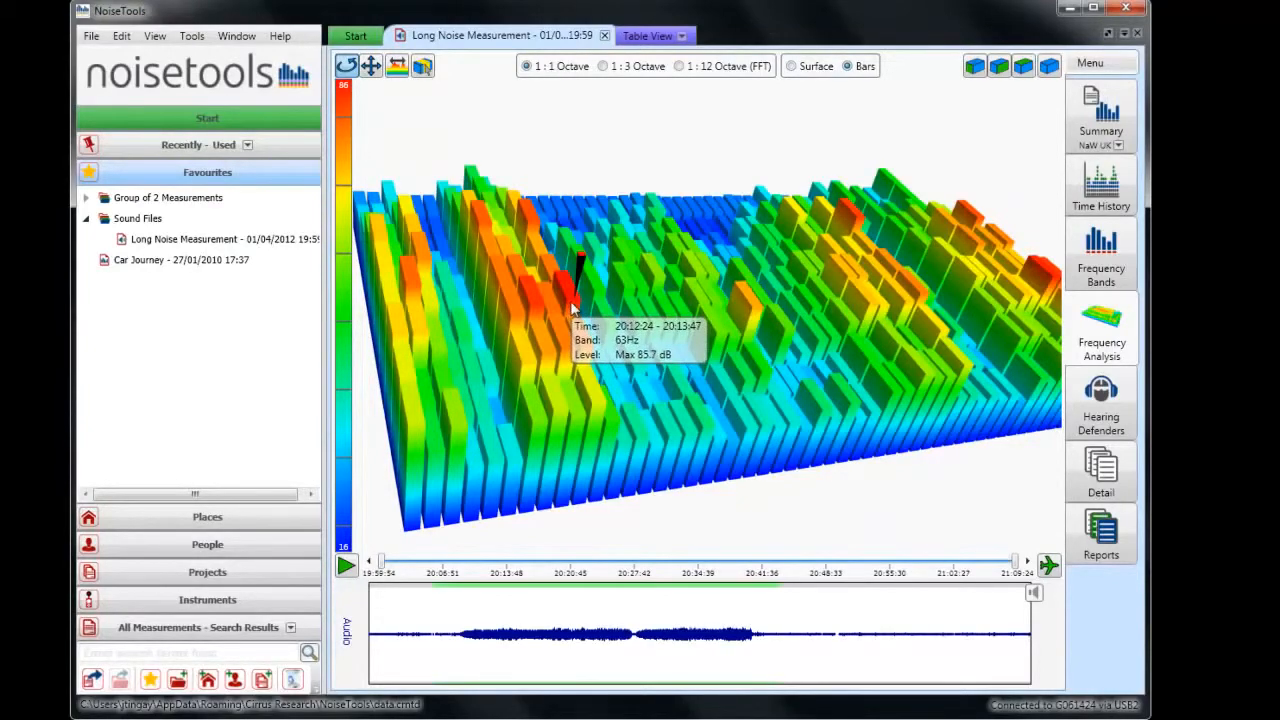
{"action": "scroll", "coordinate": [571, 310], "scroll_direction": "up", "scroll_amount": 4}
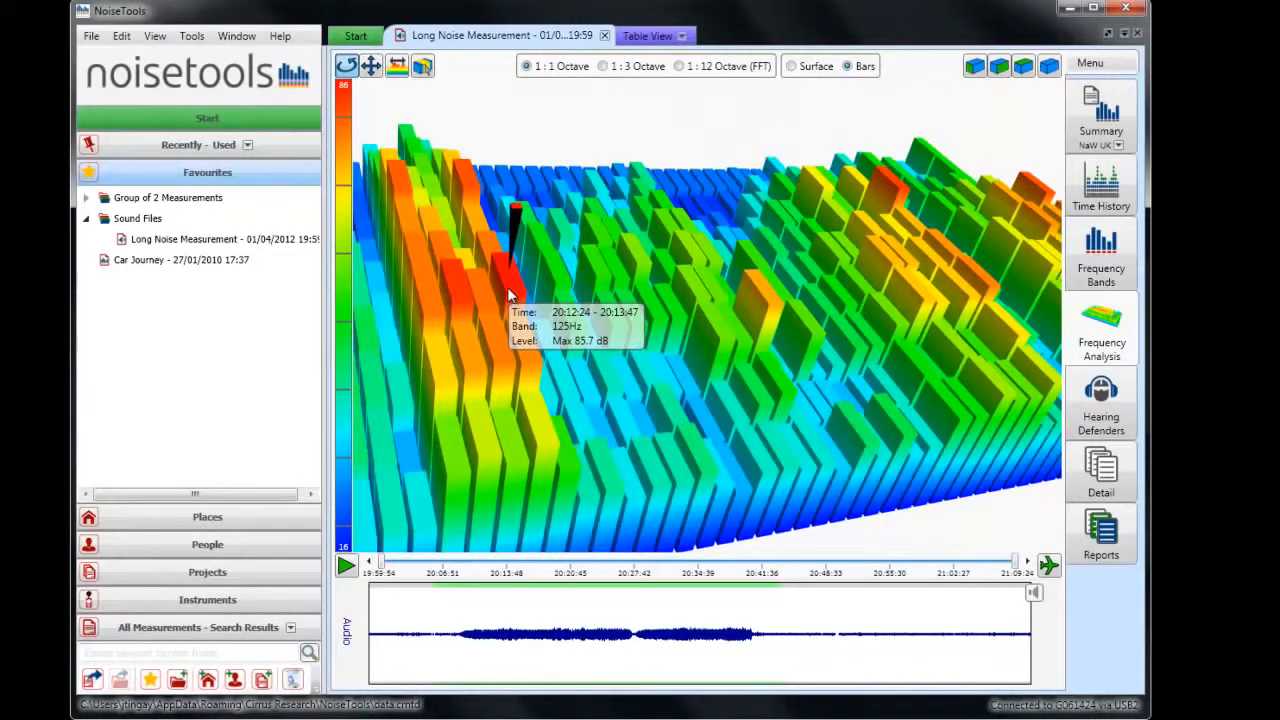
{"action": "scroll", "coordinate": [666, 294], "scroll_direction": "down", "scroll_amount": 4}
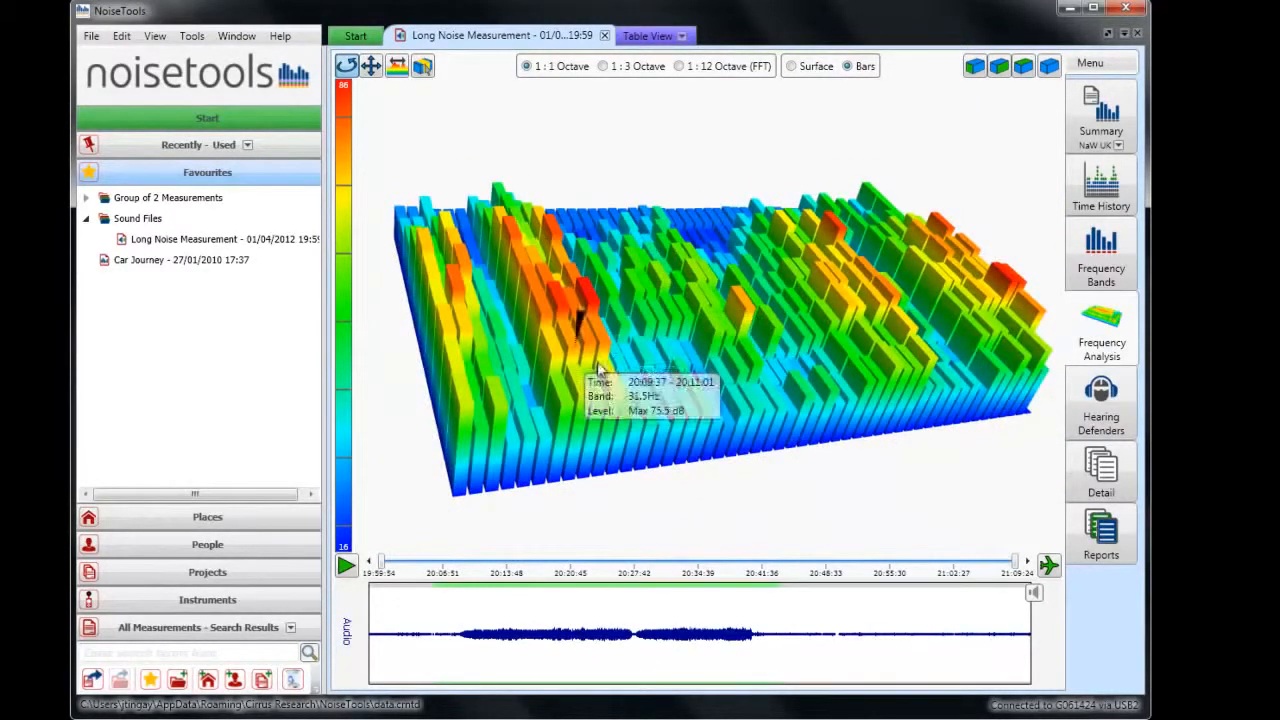
Narrow the displayed time range to about 20:38–20:46, and restore the full measurement range.
{"action": "left_click_drag", "start_coordinate": [386, 565], "coordinate": [728, 565]}
{"action": "left_click_drag", "start_coordinate": [1020, 572], "coordinate": [808, 572]}
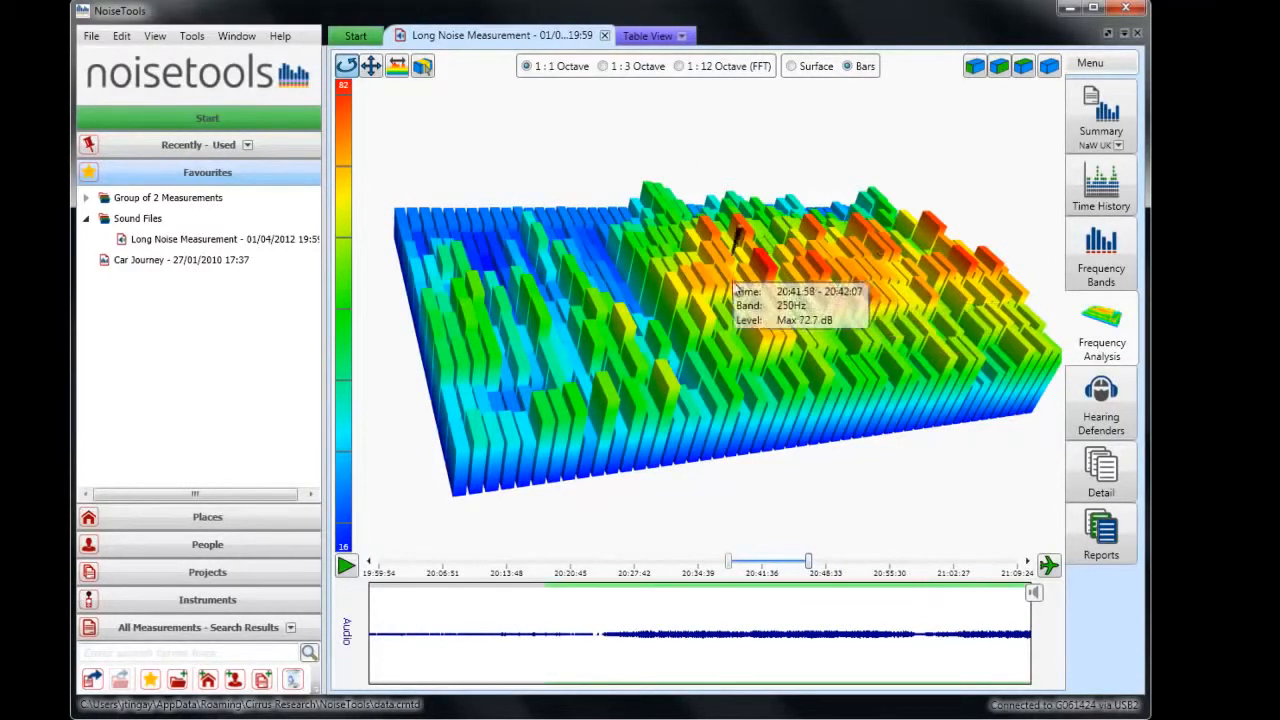
{"action": "left_click_drag", "start_coordinate": [728, 565], "coordinate": [381, 565]}
{"action": "left_click_drag", "start_coordinate": [815, 567], "coordinate": [1072, 570]}
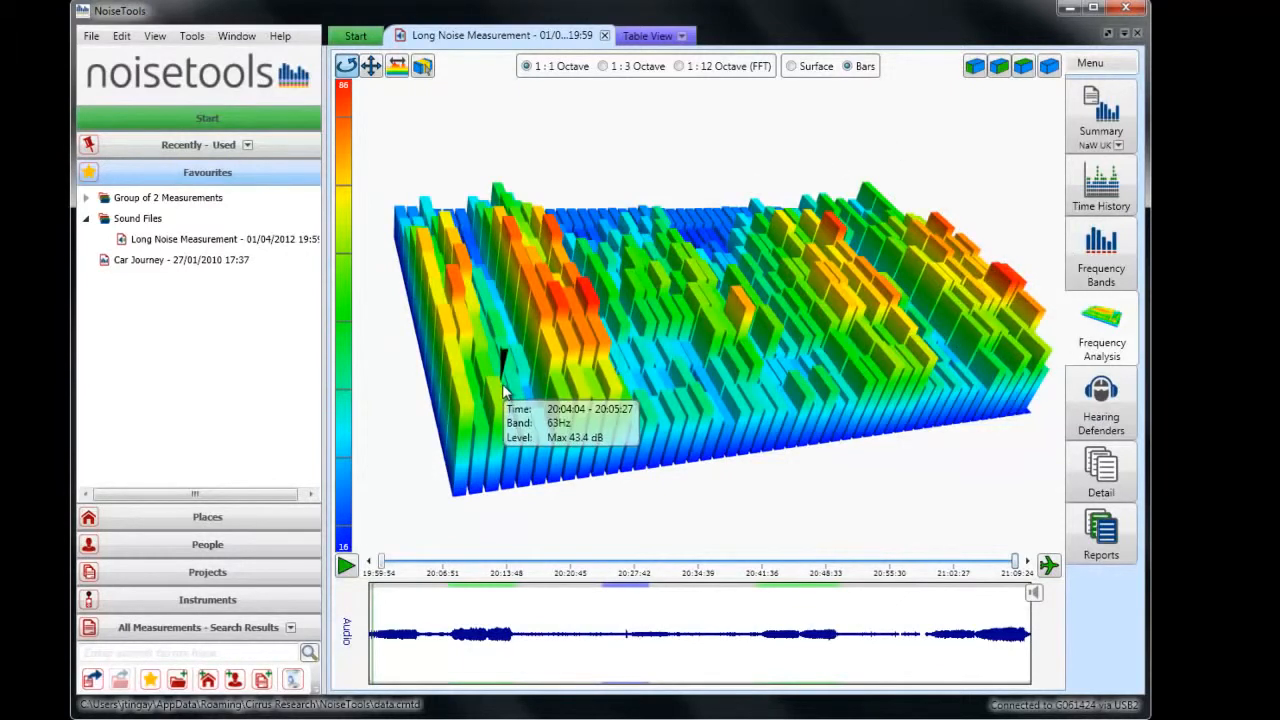
Change the frequency resolution of the bar graph to 1:3 Octave.
{"action": "left_click", "coordinate": [603, 67]}
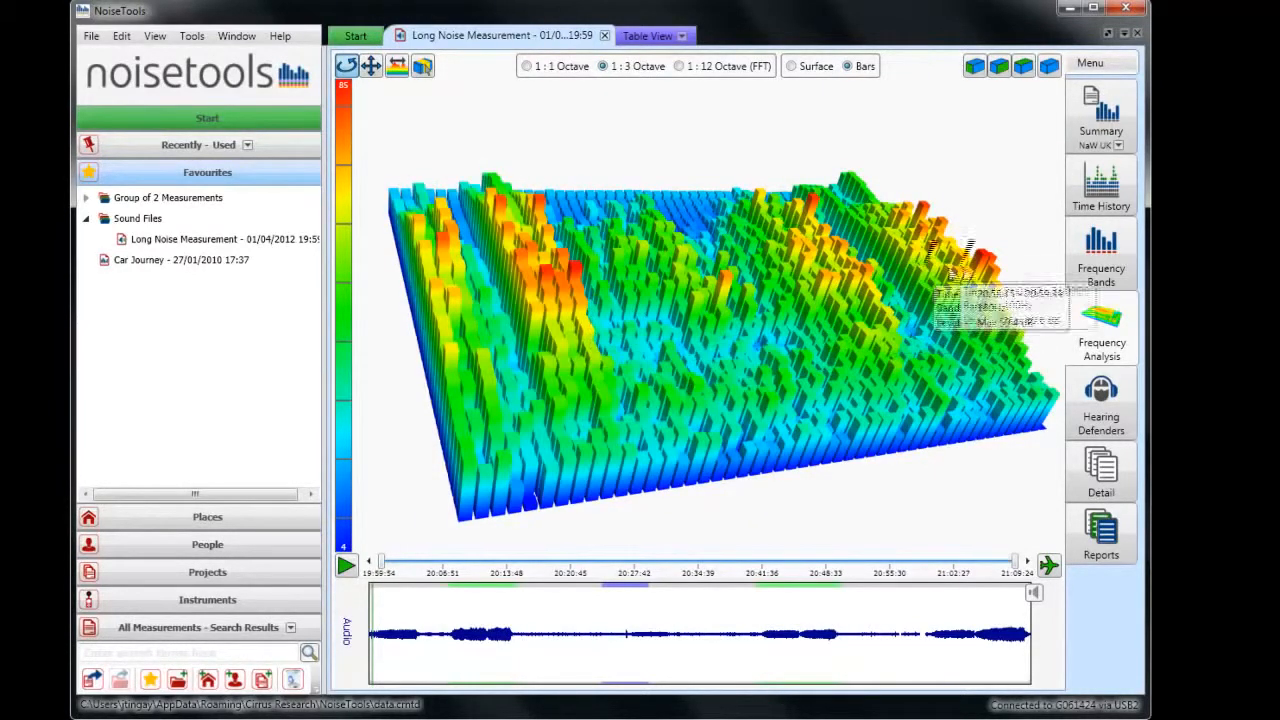
Review the image size options for exporting the graph, and leave the export without saving a file.
{"action": "right_click", "coordinate": [666, 320]}
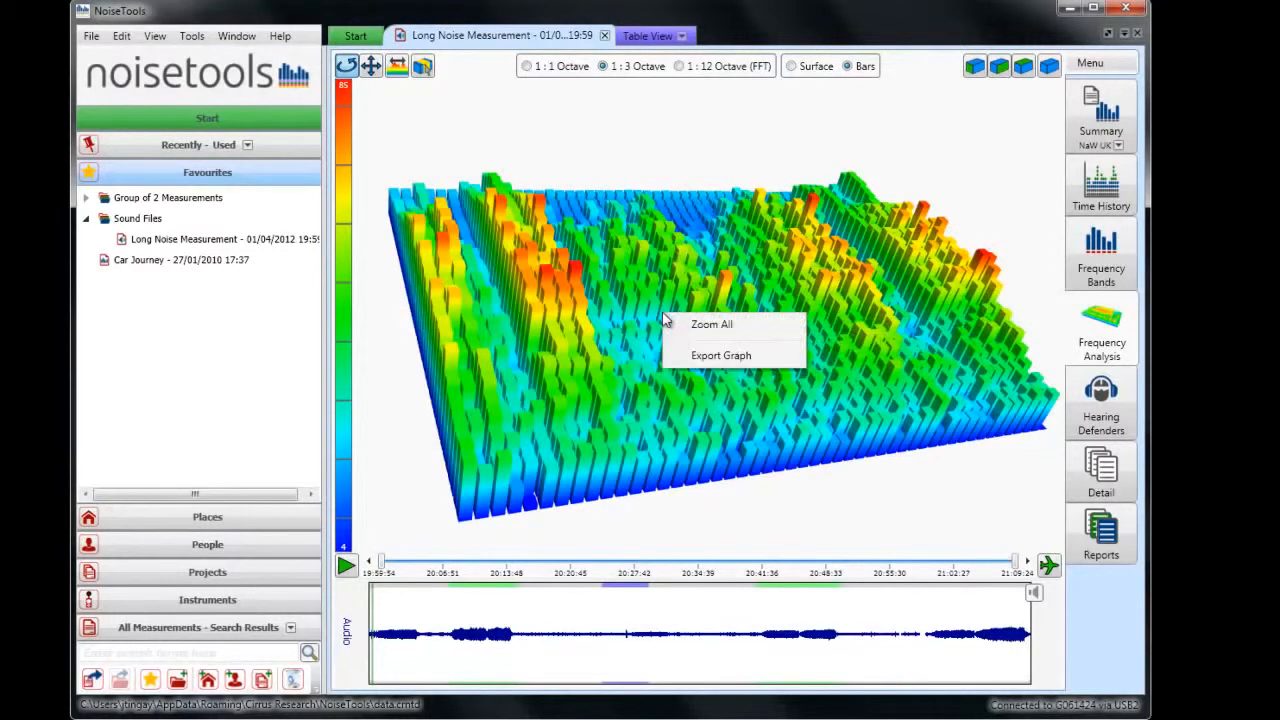
{"action": "left_click", "coordinate": [722, 356]}
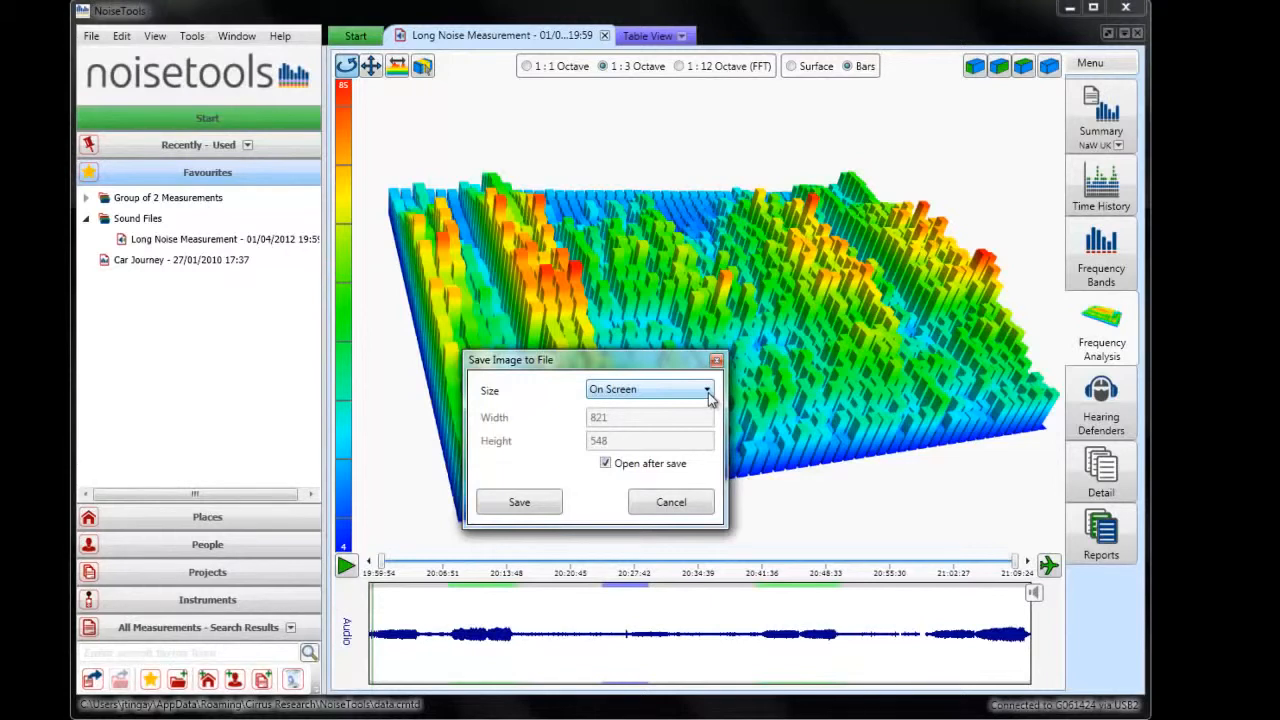
{"action": "left_click", "coordinate": [708, 390]}
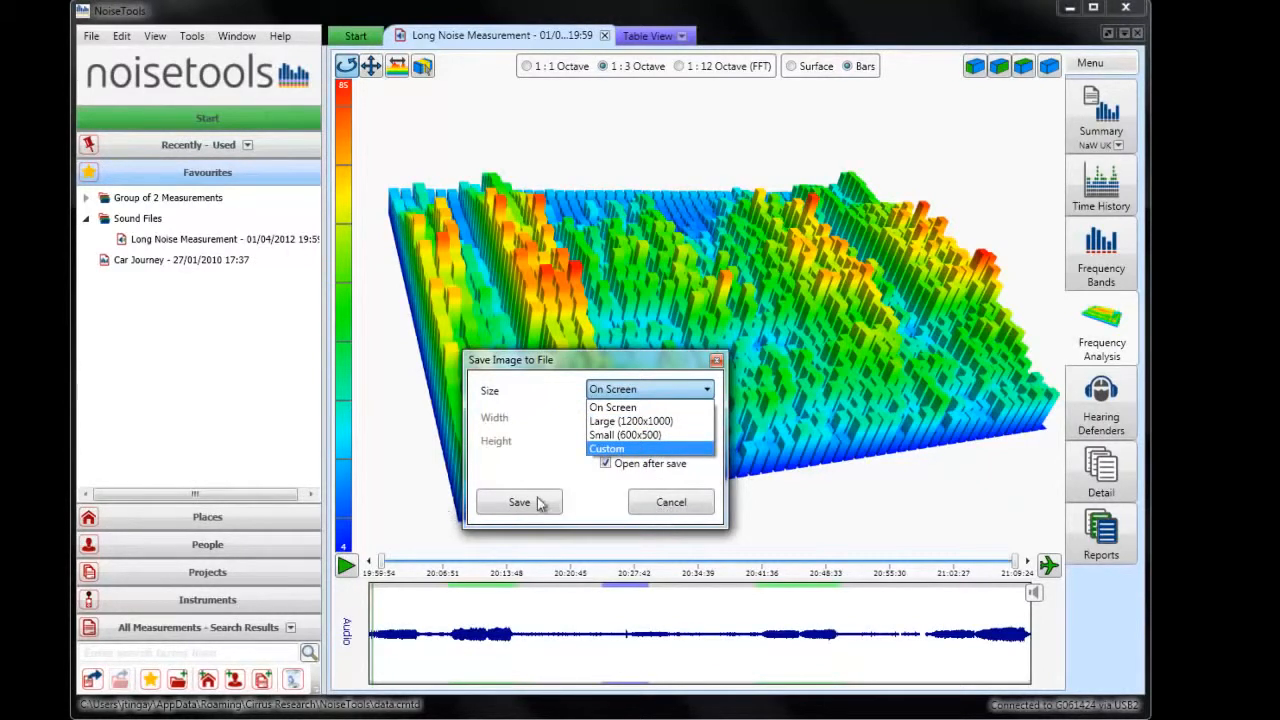
{"action": "left_click", "coordinate": [679, 510]}
{"action": "left_click", "coordinate": [695, 507]}
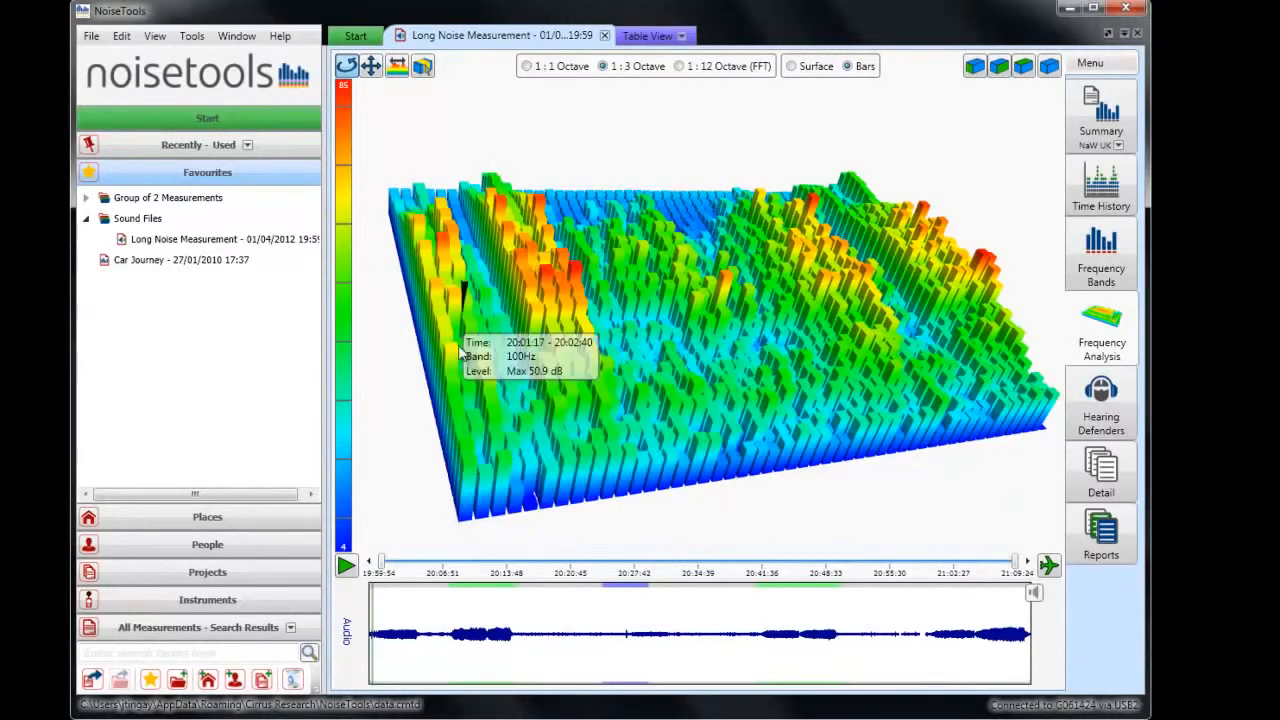
View the bar graph from the preset front, side and top viewpoints, and return to the preset 3D view.
{"action": "left_click_drag", "start_coordinate": [505, 392], "coordinate": [600, 385]}
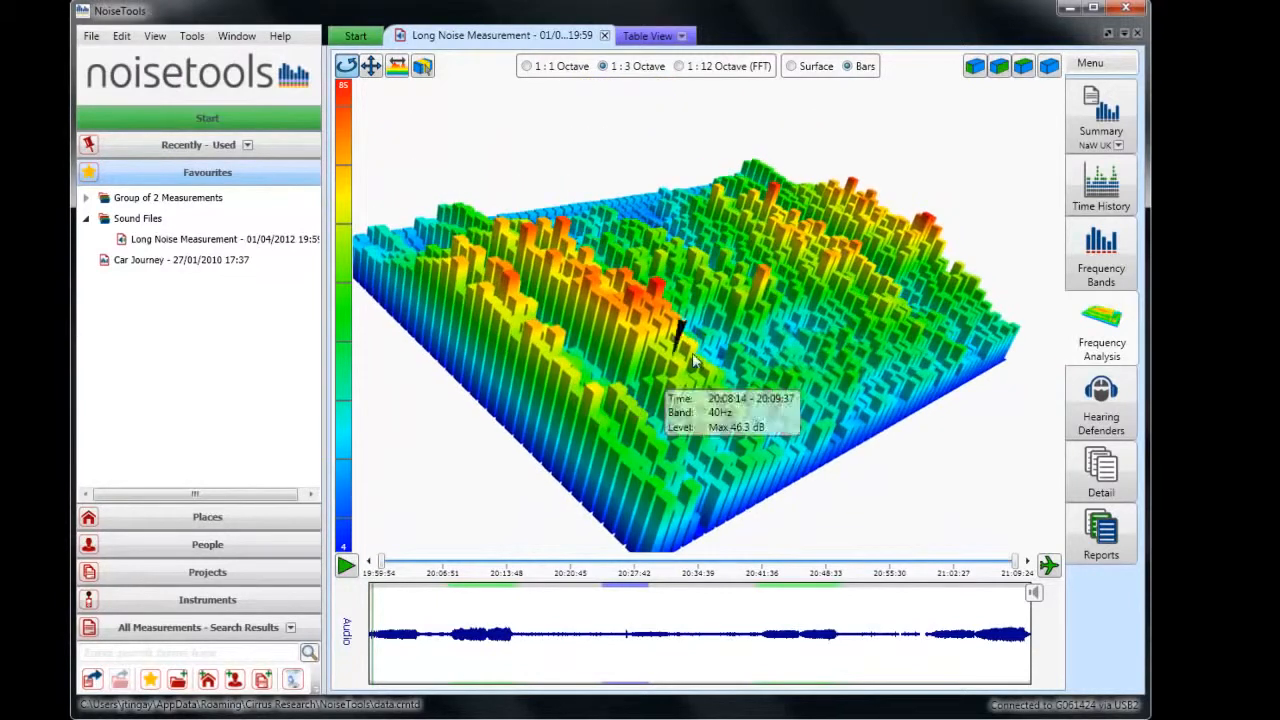
{"action": "left_click", "coordinate": [975, 67]}
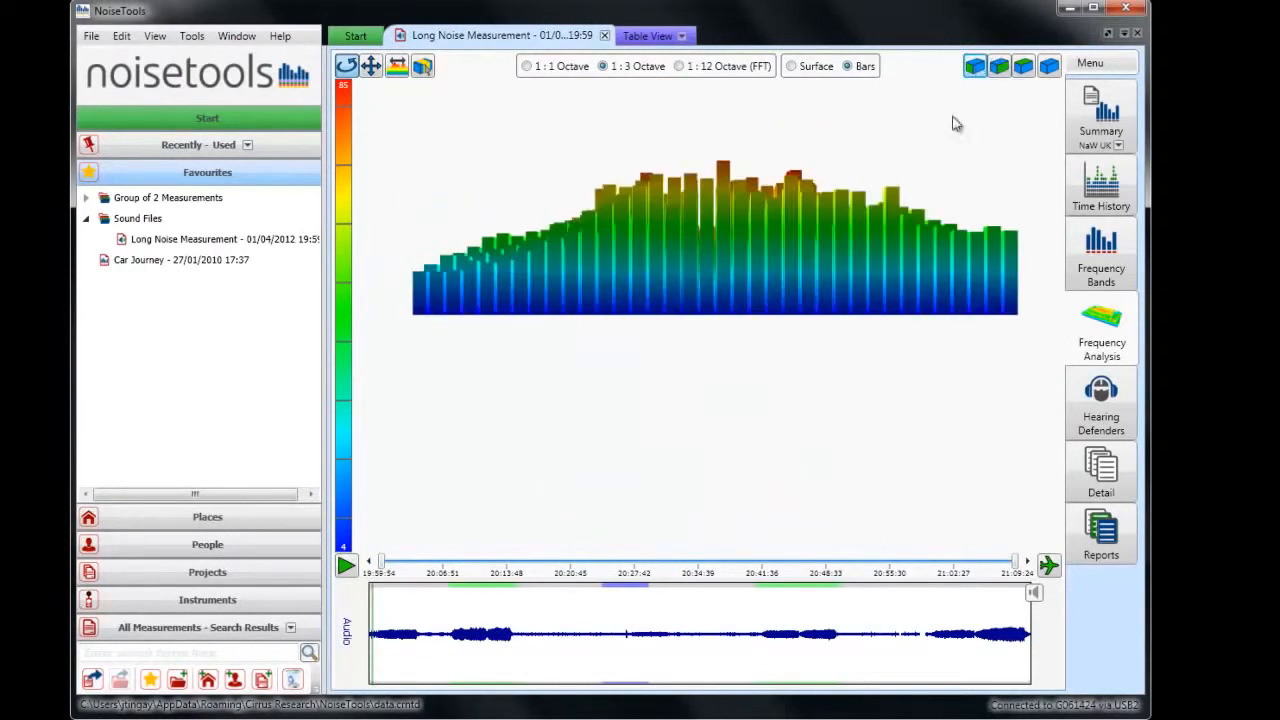
{"action": "left_click", "coordinate": [1000, 66]}
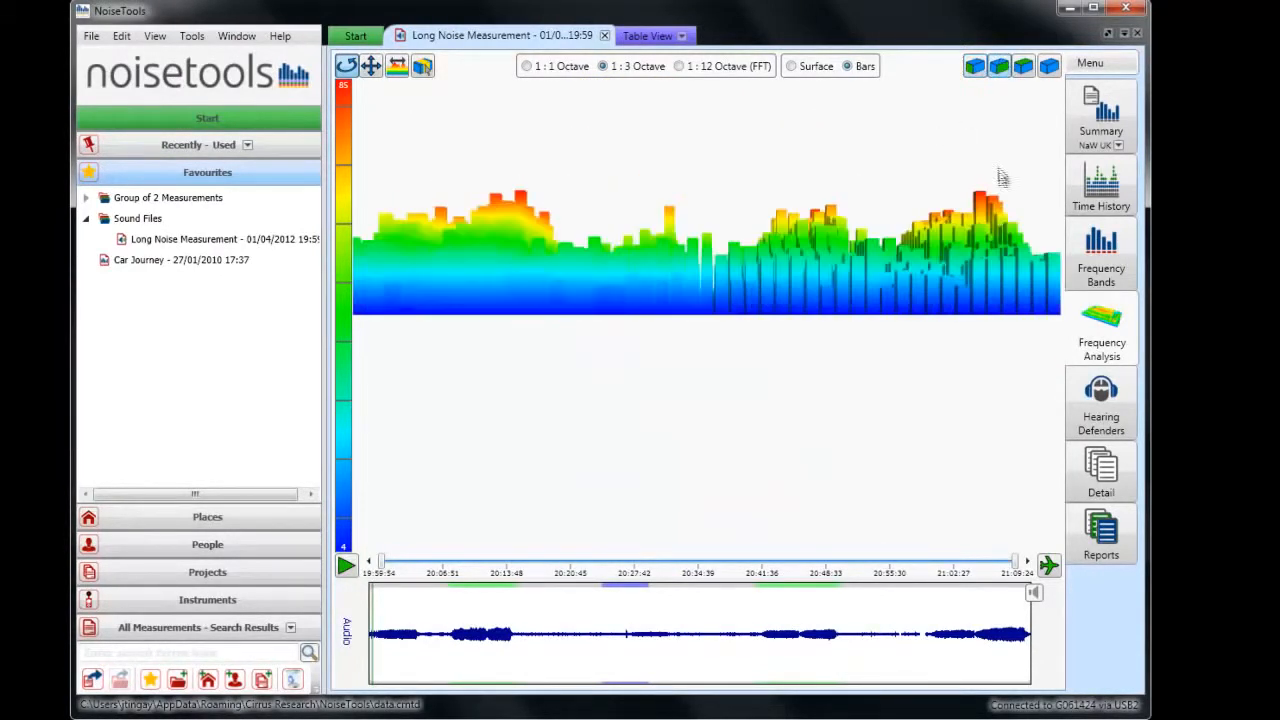
{"action": "left_click", "coordinate": [1026, 70]}
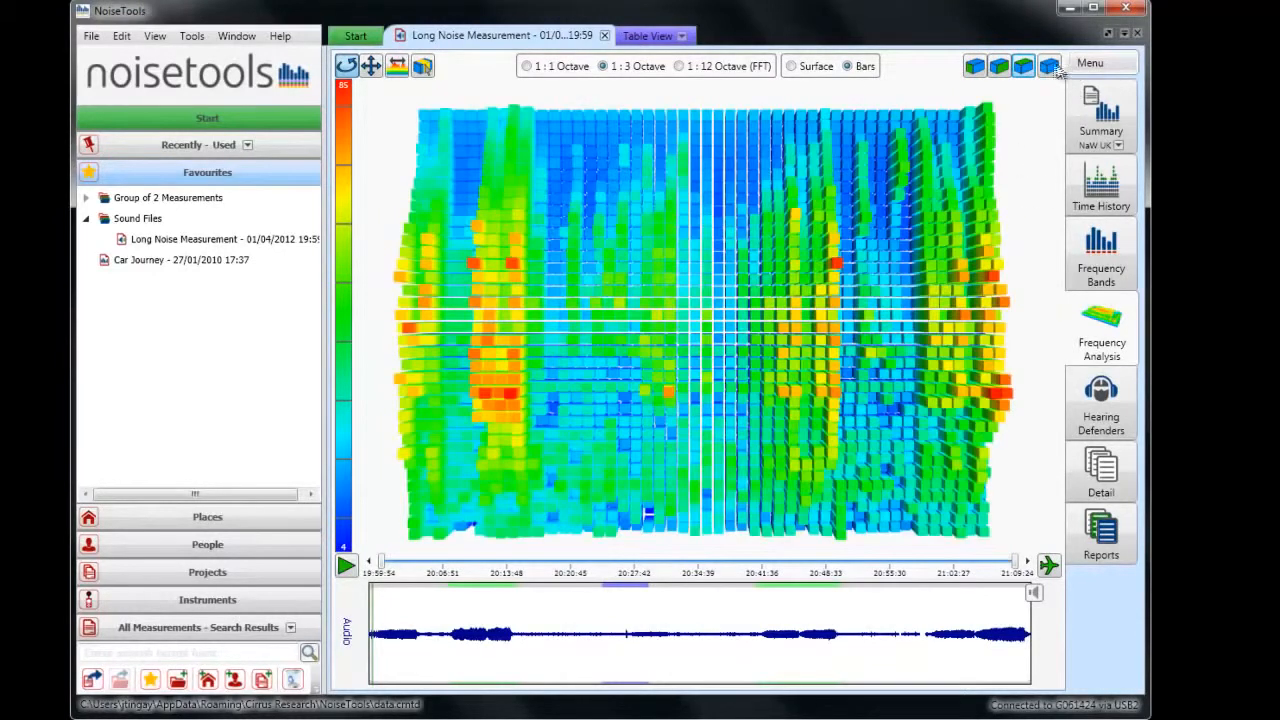
{"action": "left_click", "coordinate": [1050, 67]}
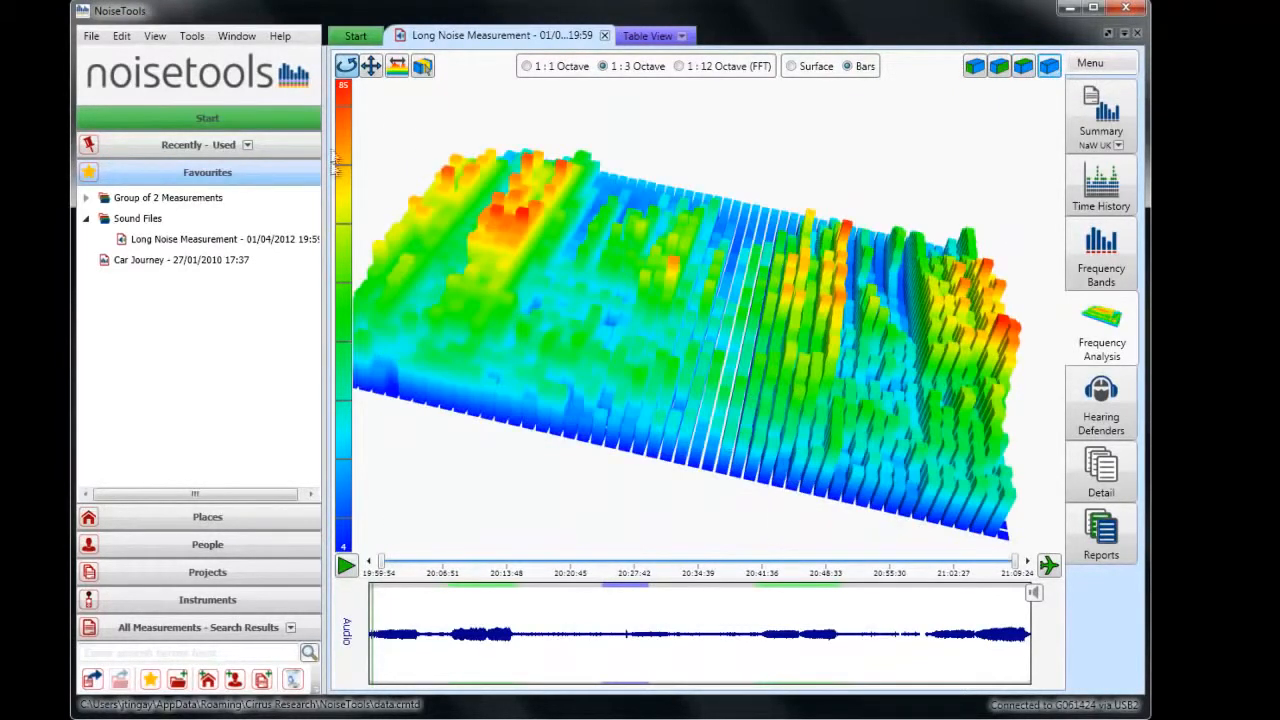
Reposition the graph with the move tool, and shift the displayed time range to about 20:37–21:09 within the graph.
{"action": "left_click", "coordinate": [371, 66]}
{"action": "left_click_drag", "start_coordinate": [600, 285], "coordinate": [629, 349]}
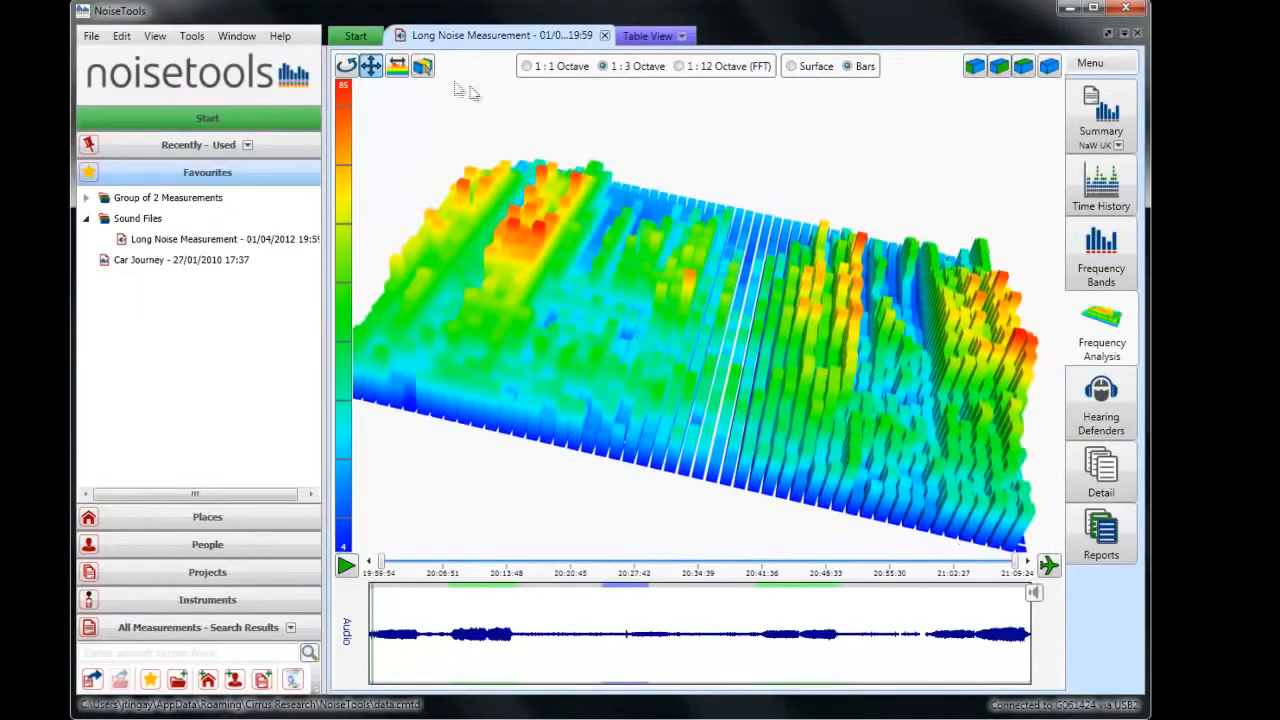
{"action": "left_click", "coordinate": [402, 72]}
{"action": "left_click_drag", "start_coordinate": [469, 229], "coordinate": [523, 243]}
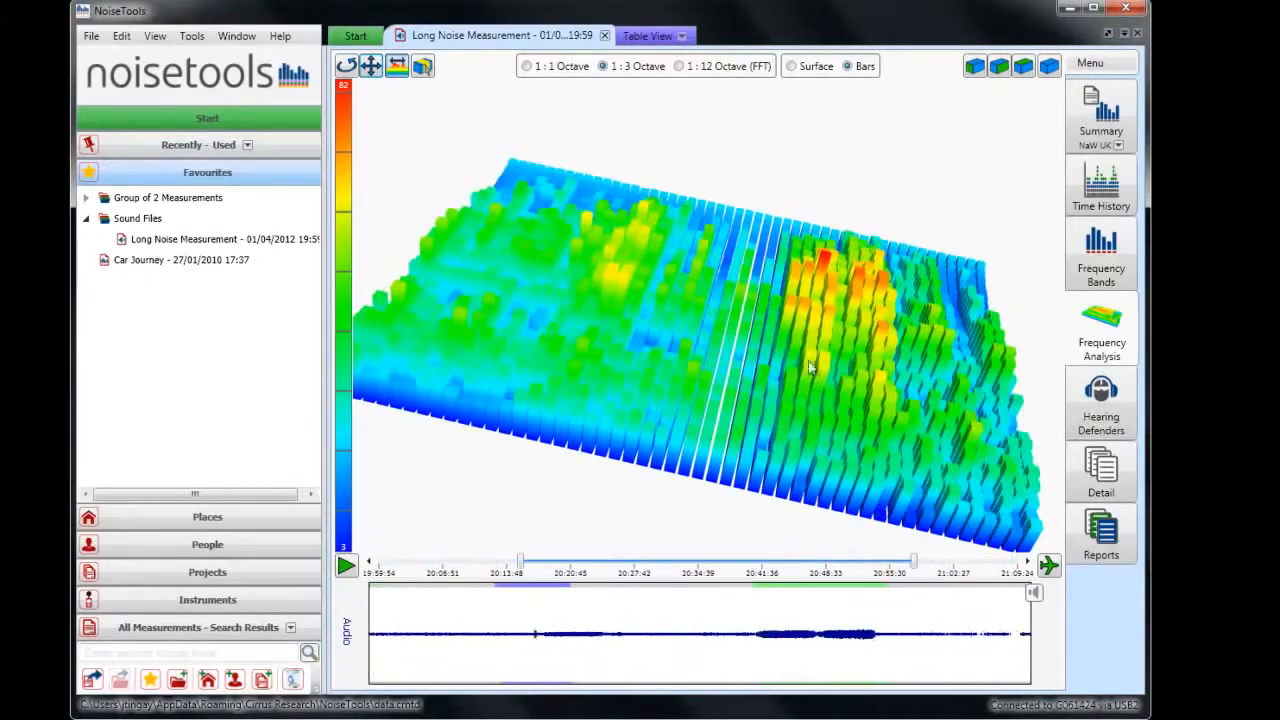
{"action": "left_click_drag", "start_coordinate": [880, 374], "coordinate": [670, 340]}
Select a time block in the 3D graph and zoom into it, covering about 20:55–21:02.
{"action": "left_click", "coordinate": [425, 66]}
{"action": "left_click_drag", "start_coordinate": [792, 368], "coordinate": [928, 382]}
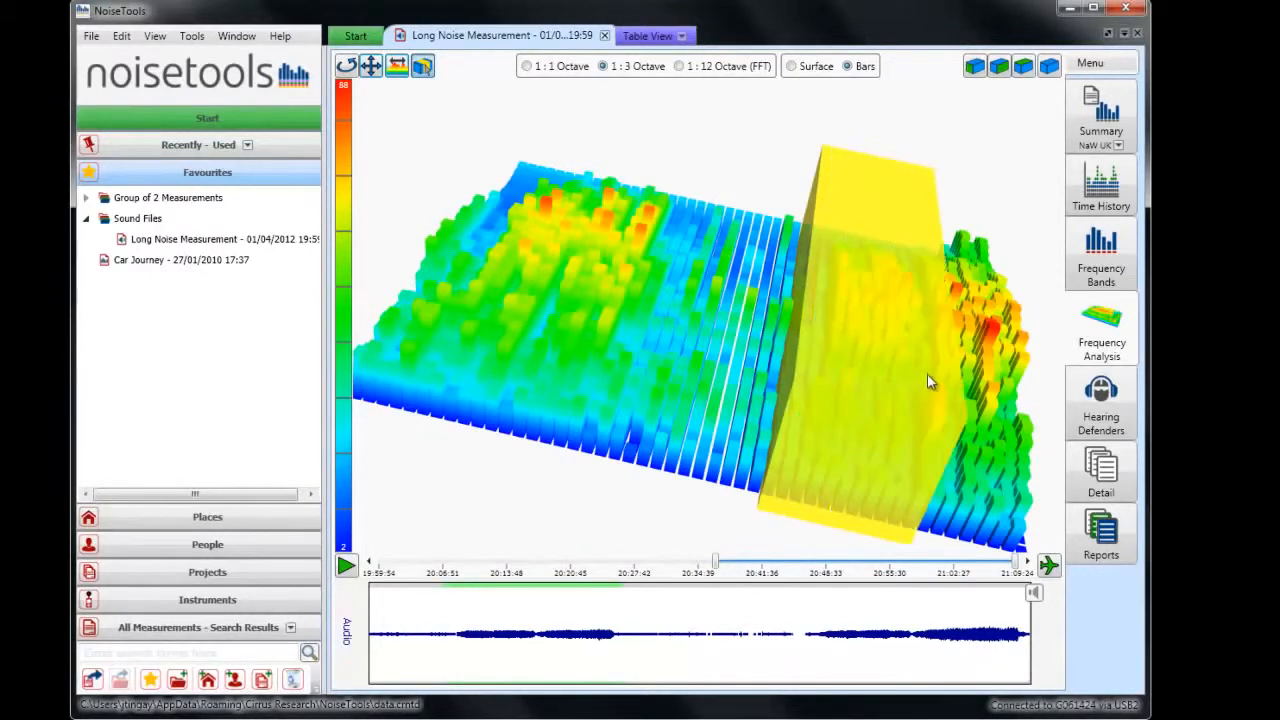
{"action": "right_click", "coordinate": [905, 290]}
{"action": "left_click", "coordinate": [945, 300]}
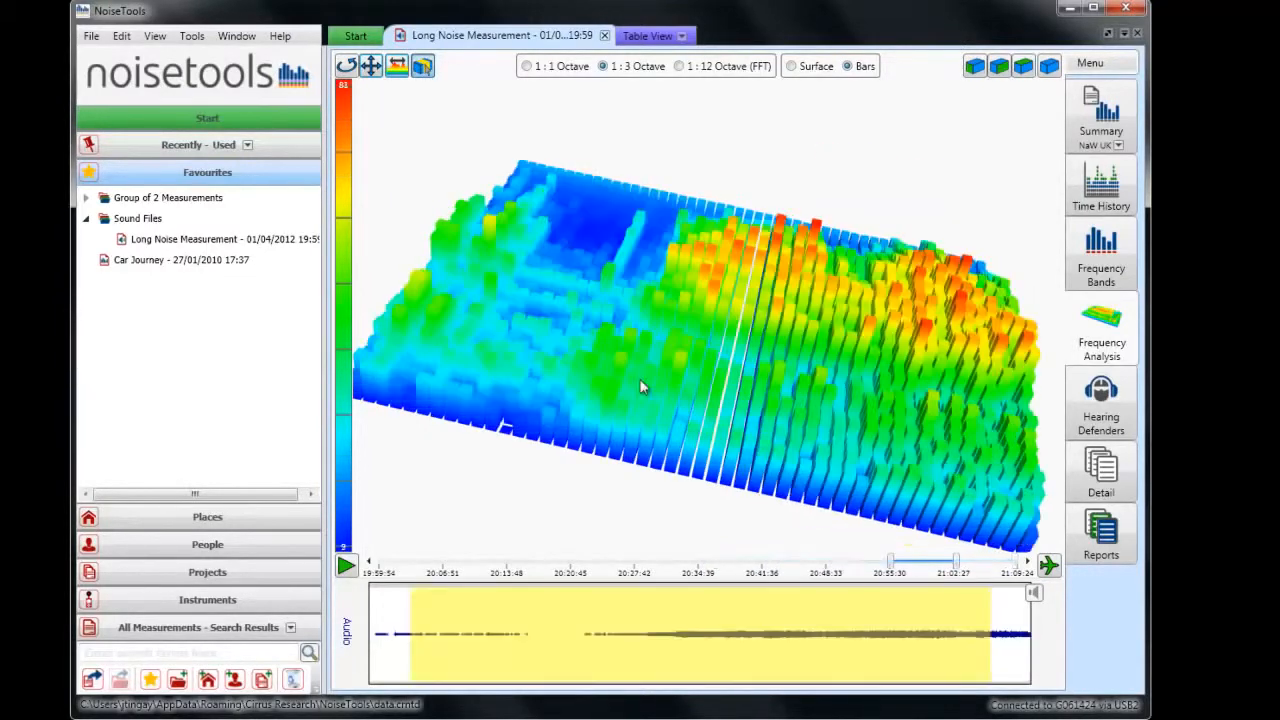
Mark a narrow time section across the zoomed graph, play its audio recording, and pause playback.
{"action": "mouse_move", "coordinate": [648, 385]}
{"action": "left_click_drag", "start_coordinate": [558, 319], "coordinate": [571, 415]}
{"action": "left_click_drag", "start_coordinate": [612, 352], "coordinate": [771, 375]}
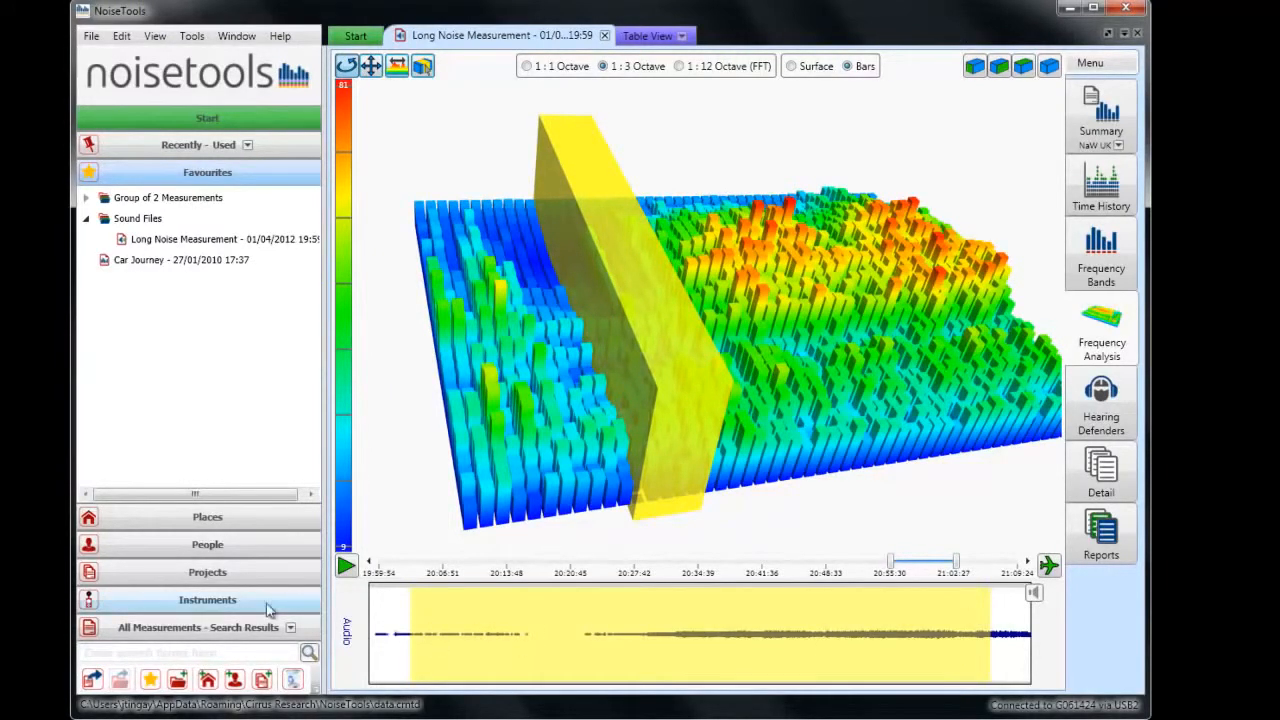
{"action": "left_click", "coordinate": [340, 570]}
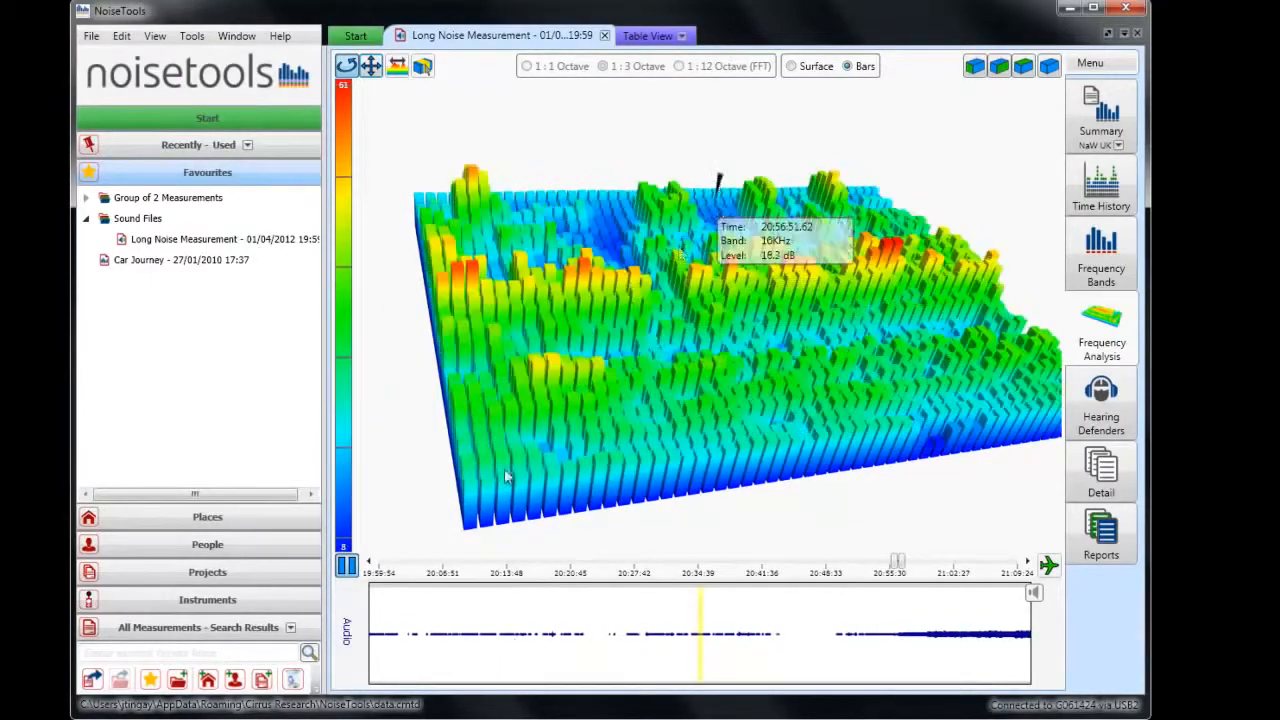
{"action": "left_click", "coordinate": [347, 567]}
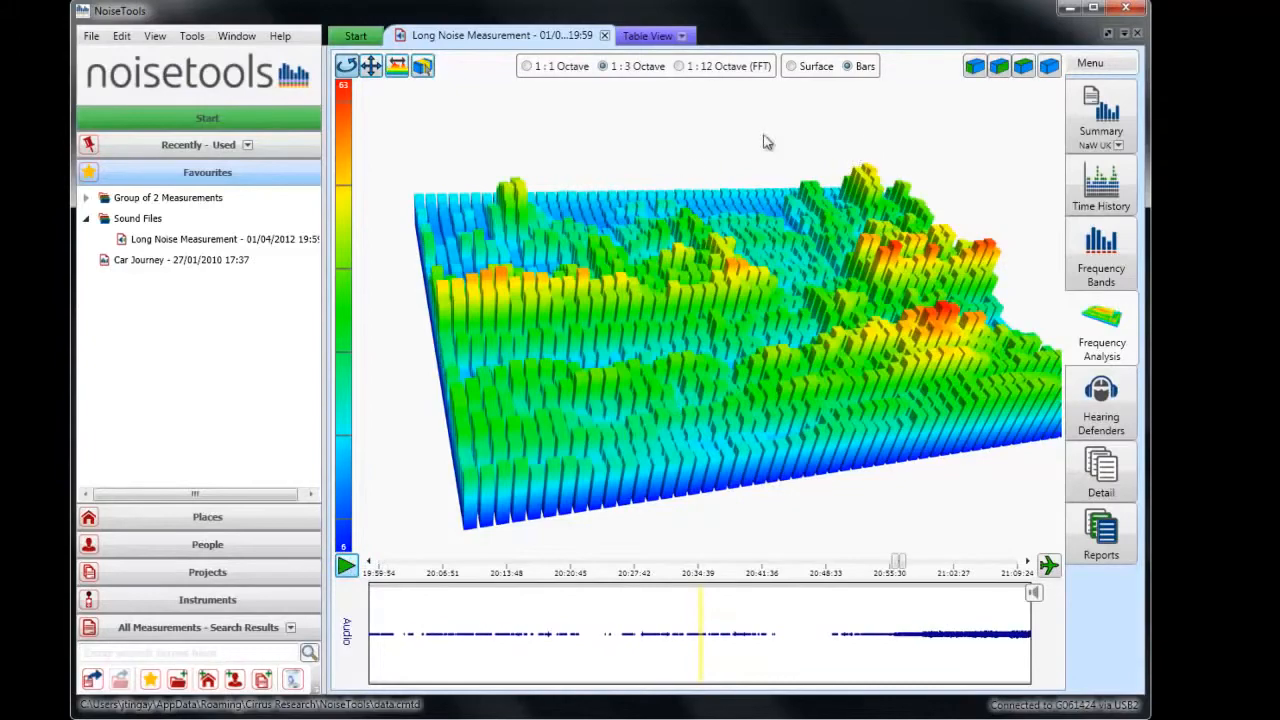
Change the frequency resolution to 1:12 Octave (FFT) and examine the detailed bar graph from several angles and distances.
{"action": "mouse_move", "coordinate": [650, 410]}
{"action": "left_mouse_down"}
{"action": "mouse_move", "coordinate": [471, 400]}
{"action": "mouse_move", "coordinate": [561, 459]}
{"action": "mouse_move", "coordinate": [594, 416]}
{"action": "left_mouse_up"}
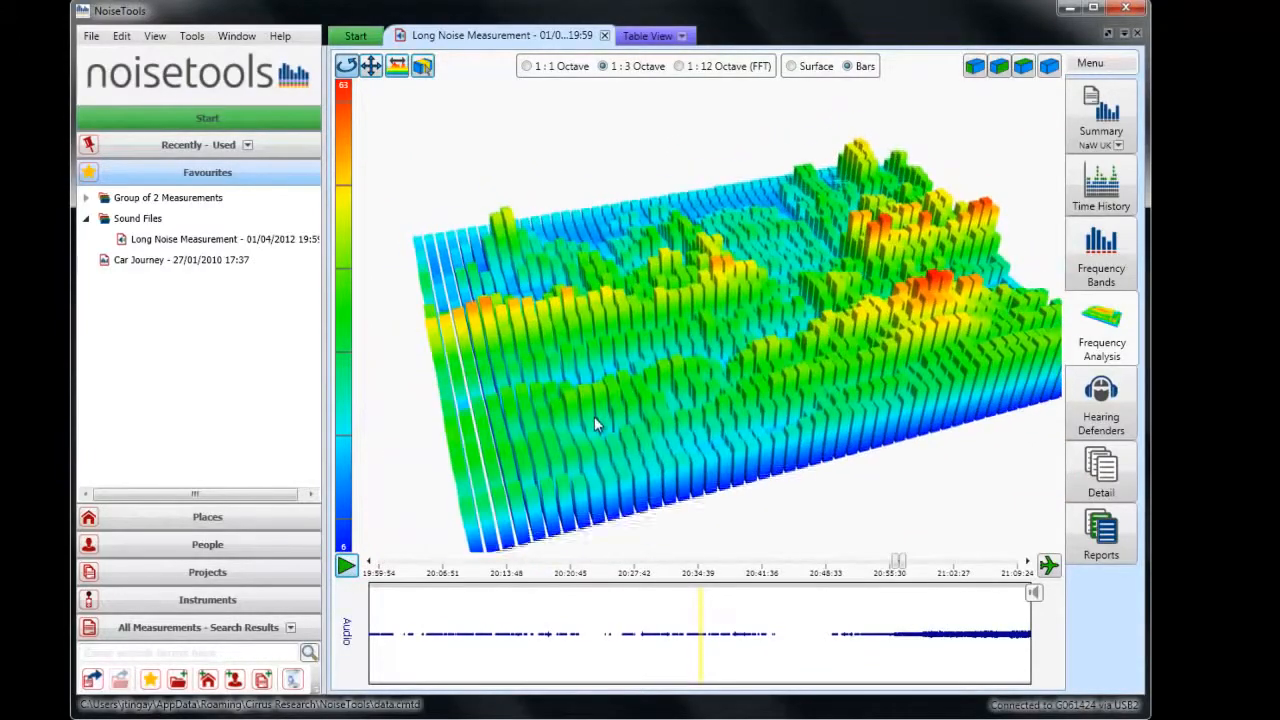
{"action": "left_click", "coordinate": [679, 67]}
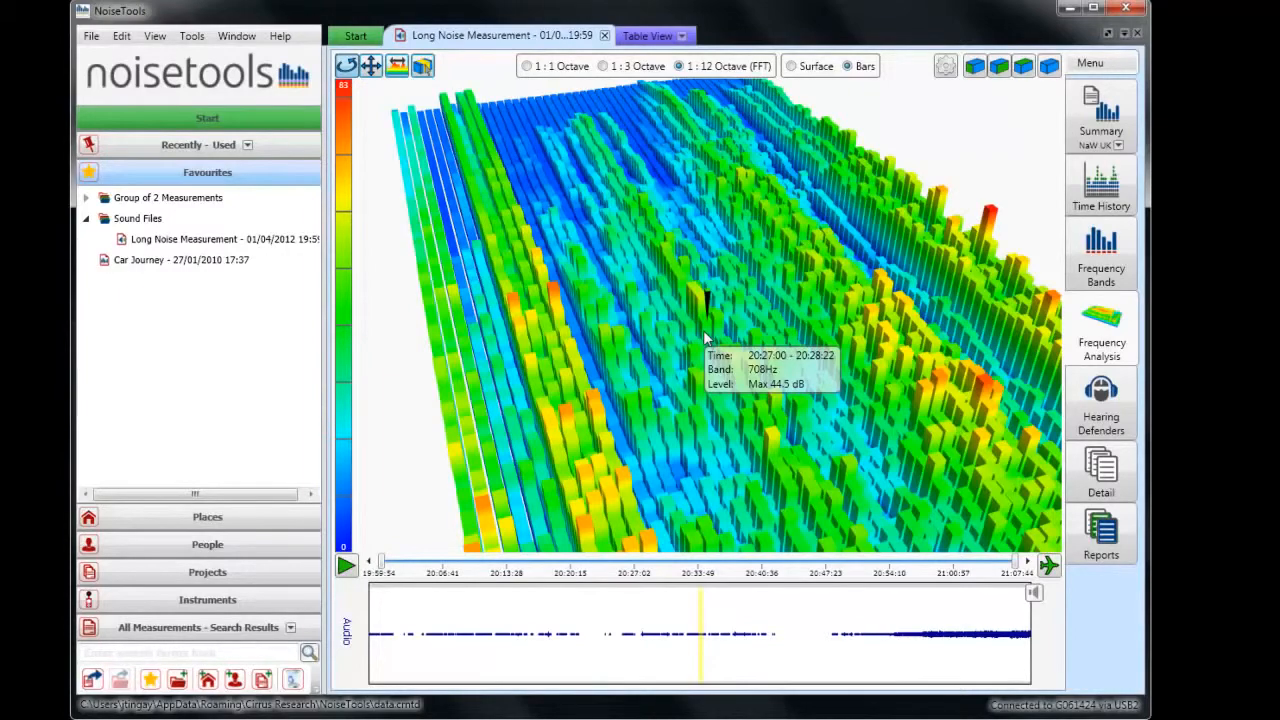
{"action": "left_click_drag", "start_coordinate": [584, 514], "coordinate": [826, 530]}
{"action": "scroll", "coordinate": [741, 335], "scroll_direction": "down", "scroll_amount": 6}
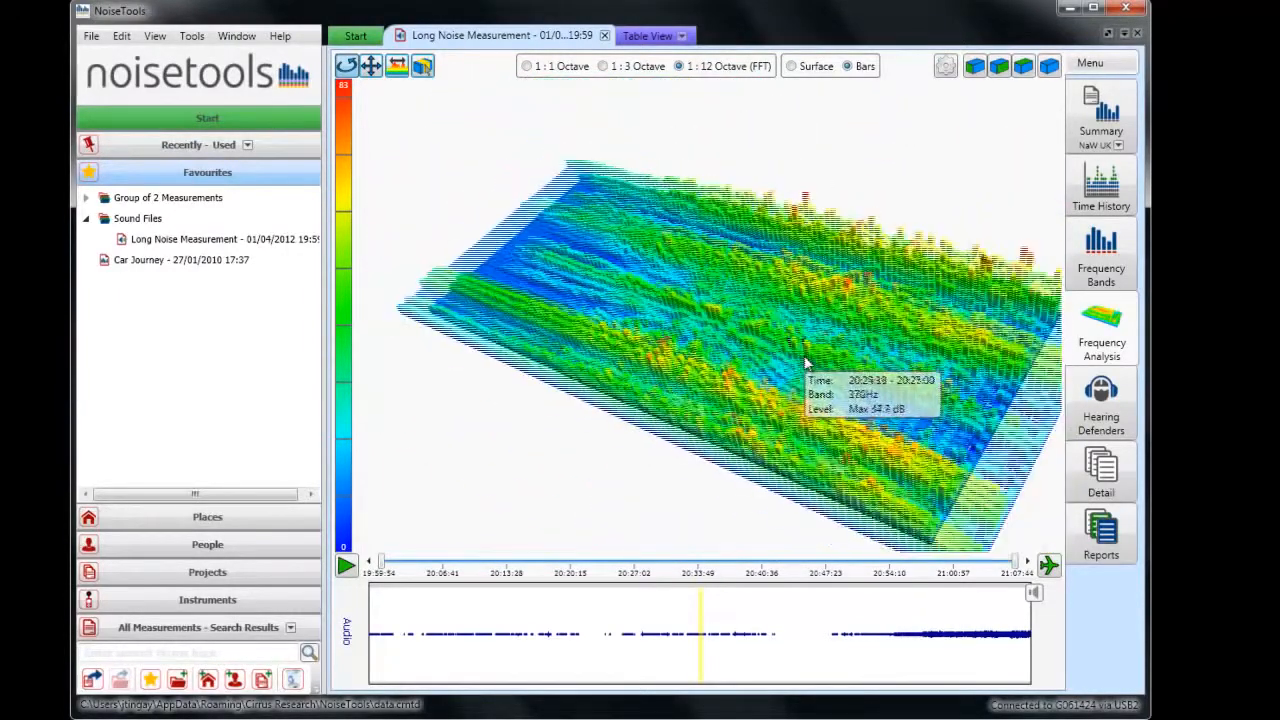
{"action": "scroll", "coordinate": [808, 363], "scroll_direction": "up", "scroll_amount": 8}
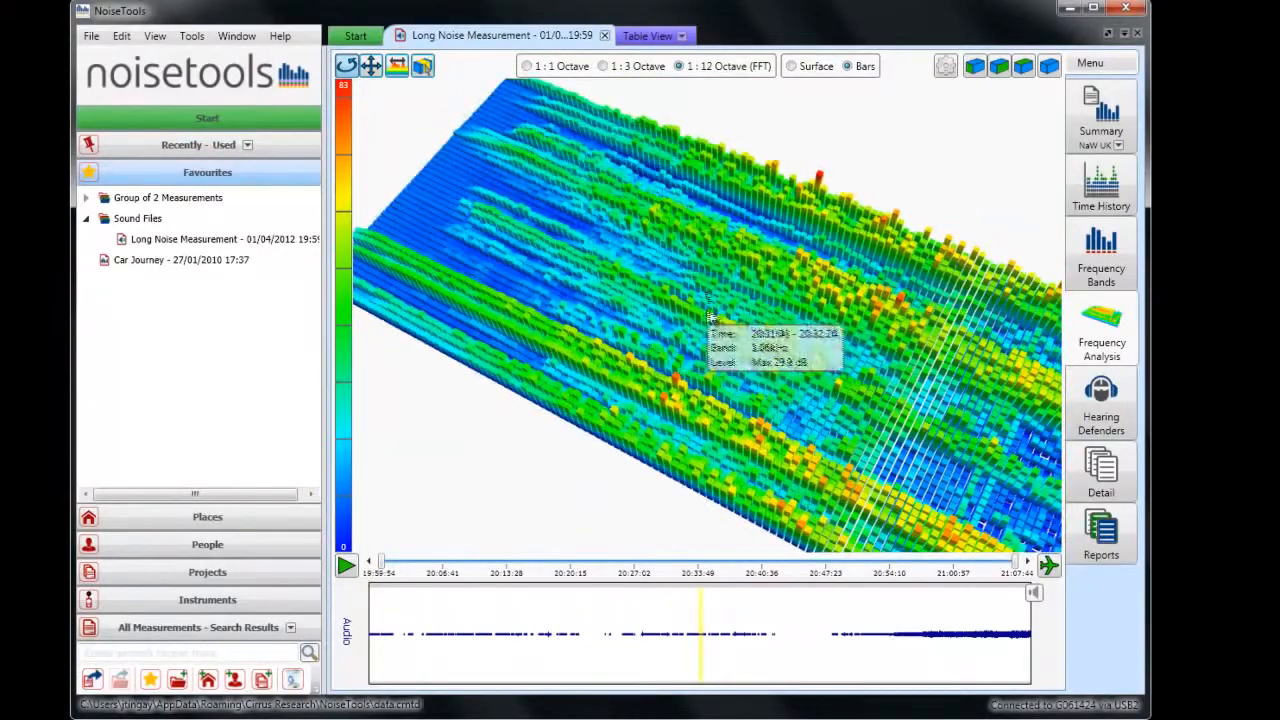
{"action": "left_click_drag", "start_coordinate": [714, 312], "coordinate": [783, 306]}
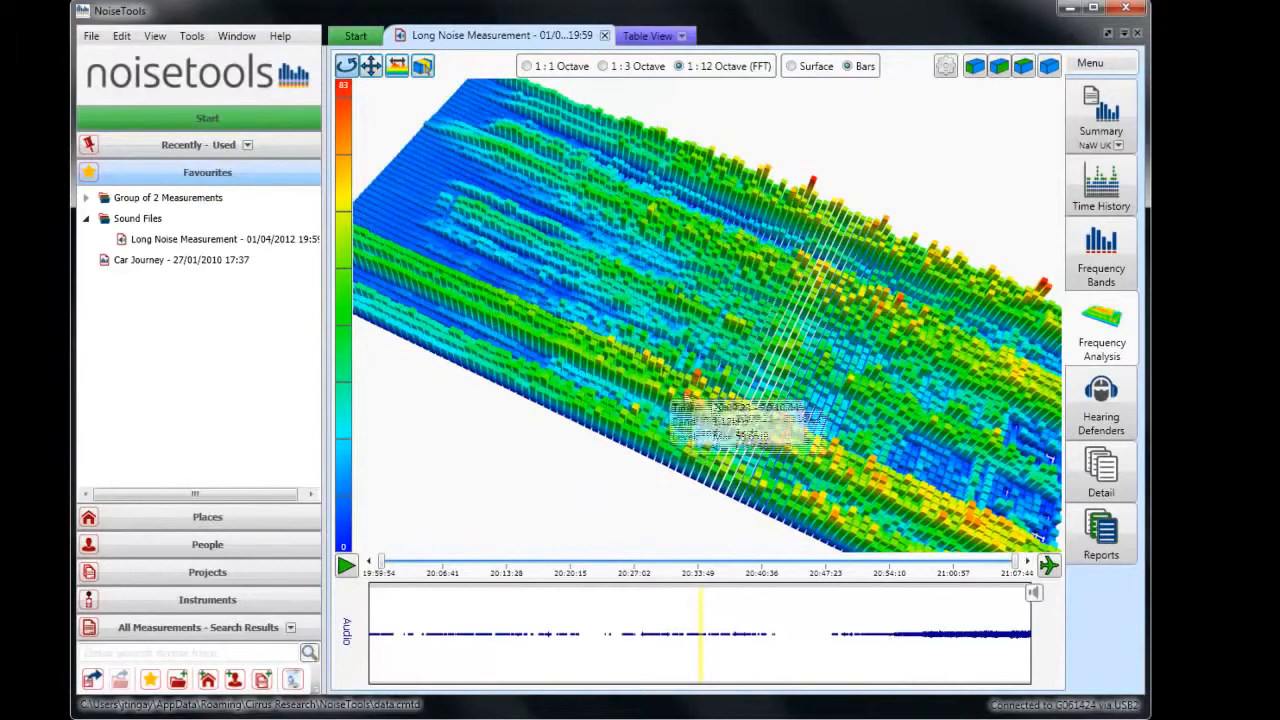
{"action": "left_click_drag", "start_coordinate": [833, 393], "coordinate": [808, 326]}
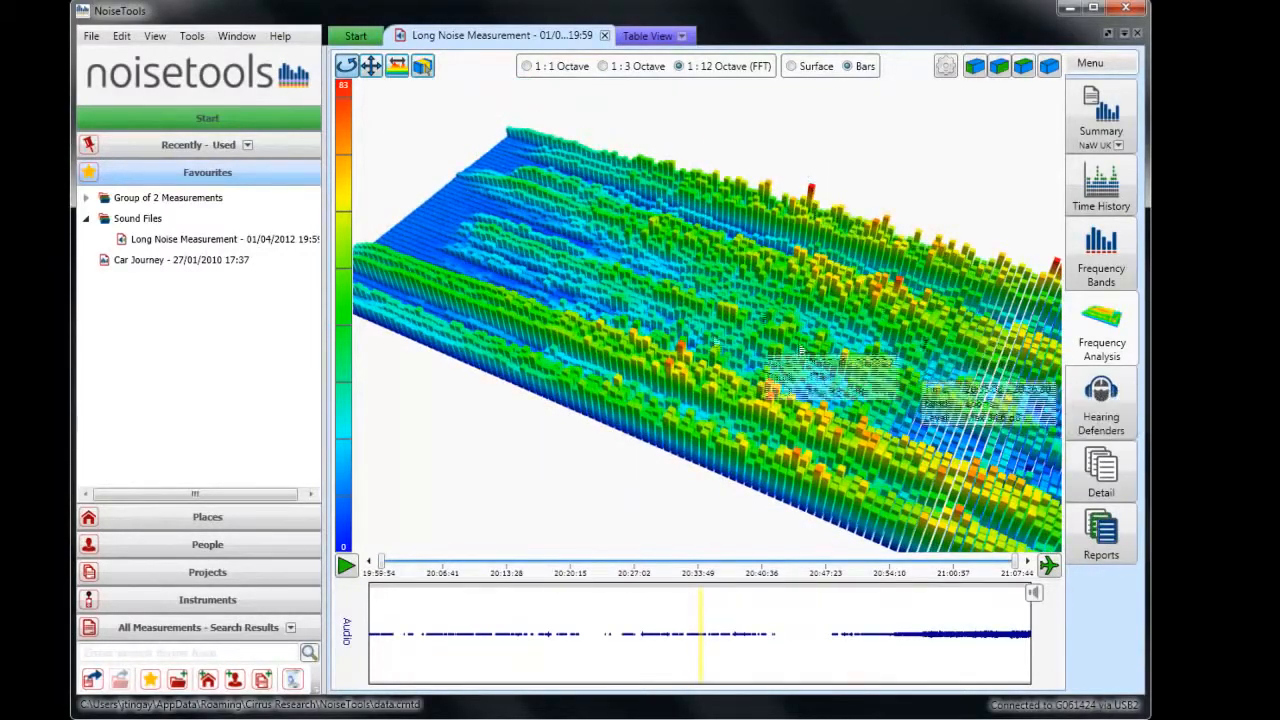
{"action": "scroll", "coordinate": [666, 334], "scroll_direction": "down", "scroll_amount": 2}
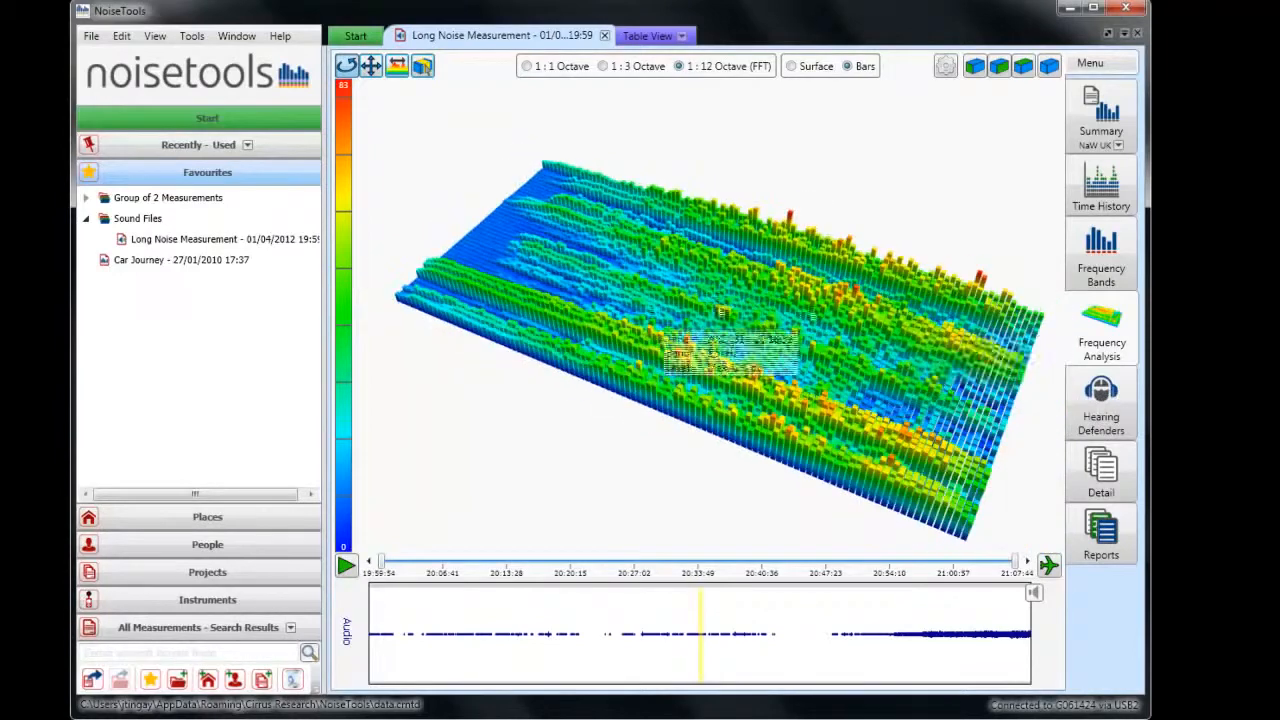
Compare the surface display of the 1:12 Octave graph with its bar display, ending on bars.
{"action": "left_click", "coordinate": [791, 66]}
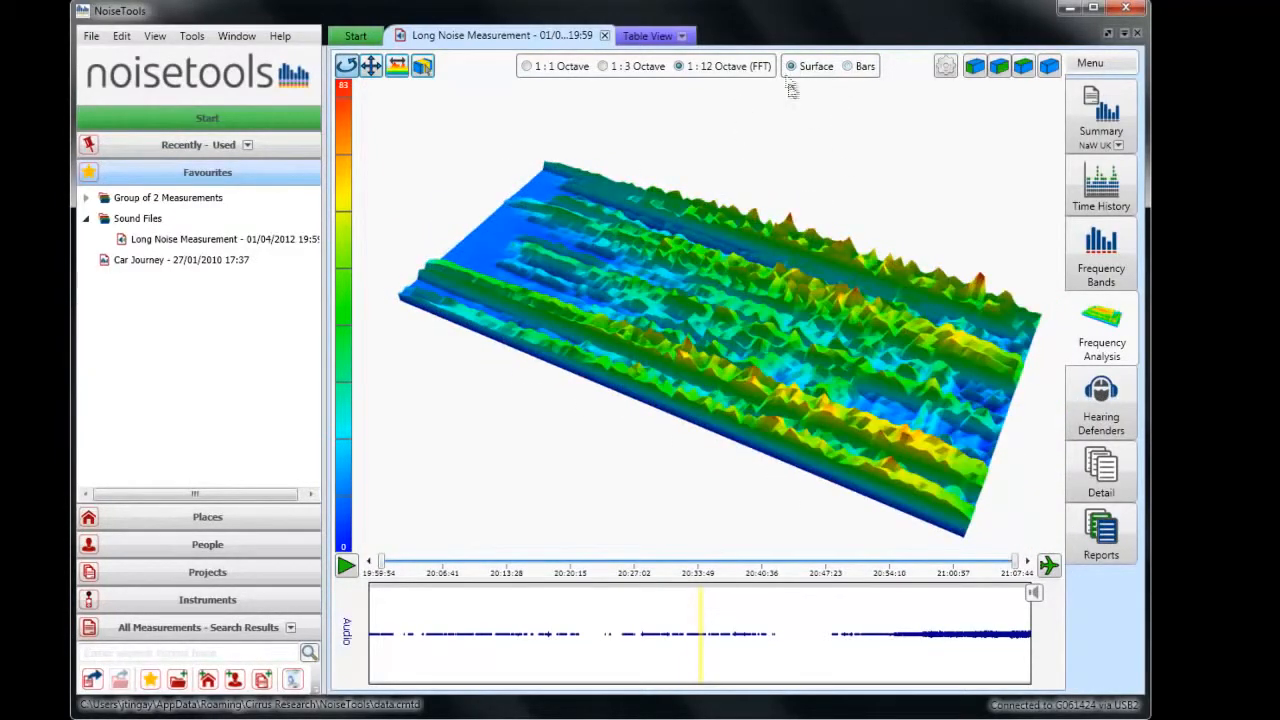
{"action": "left_click", "coordinate": [847, 66]}
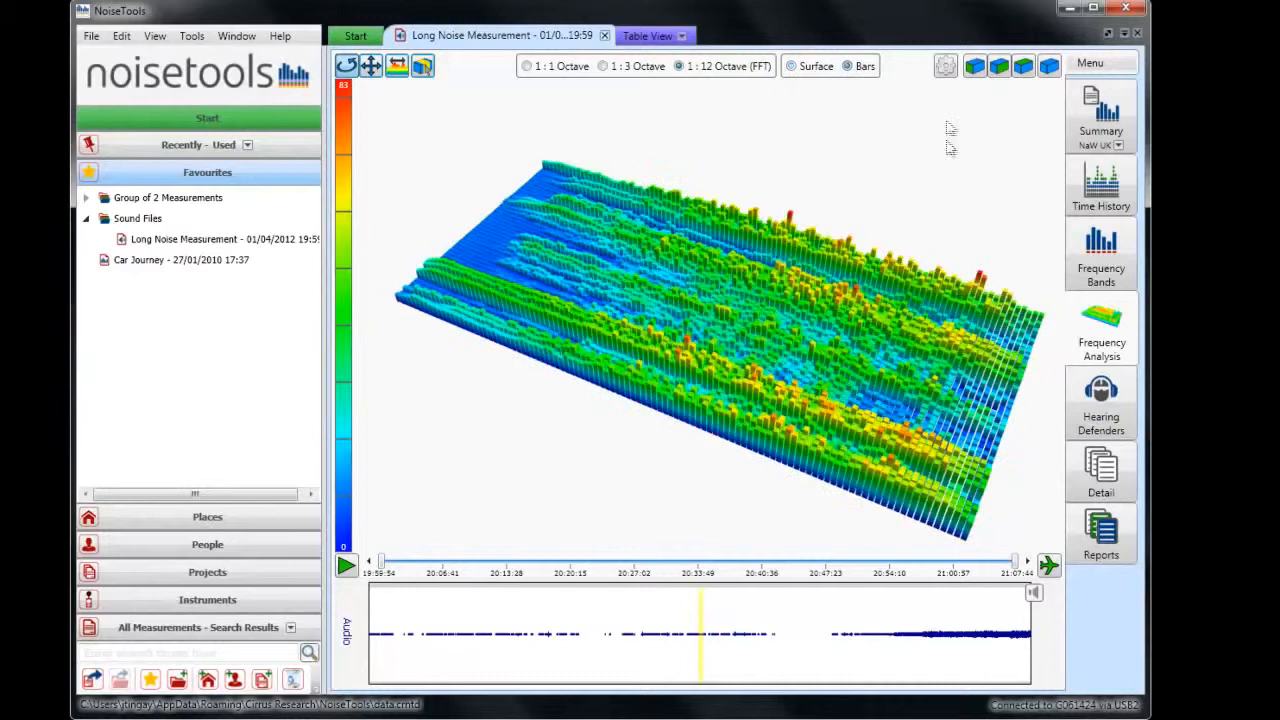
Open the FFT settings and review the available window functions, keeping Hamming as the chosen one.
{"action": "left_click", "coordinate": [946, 68]}
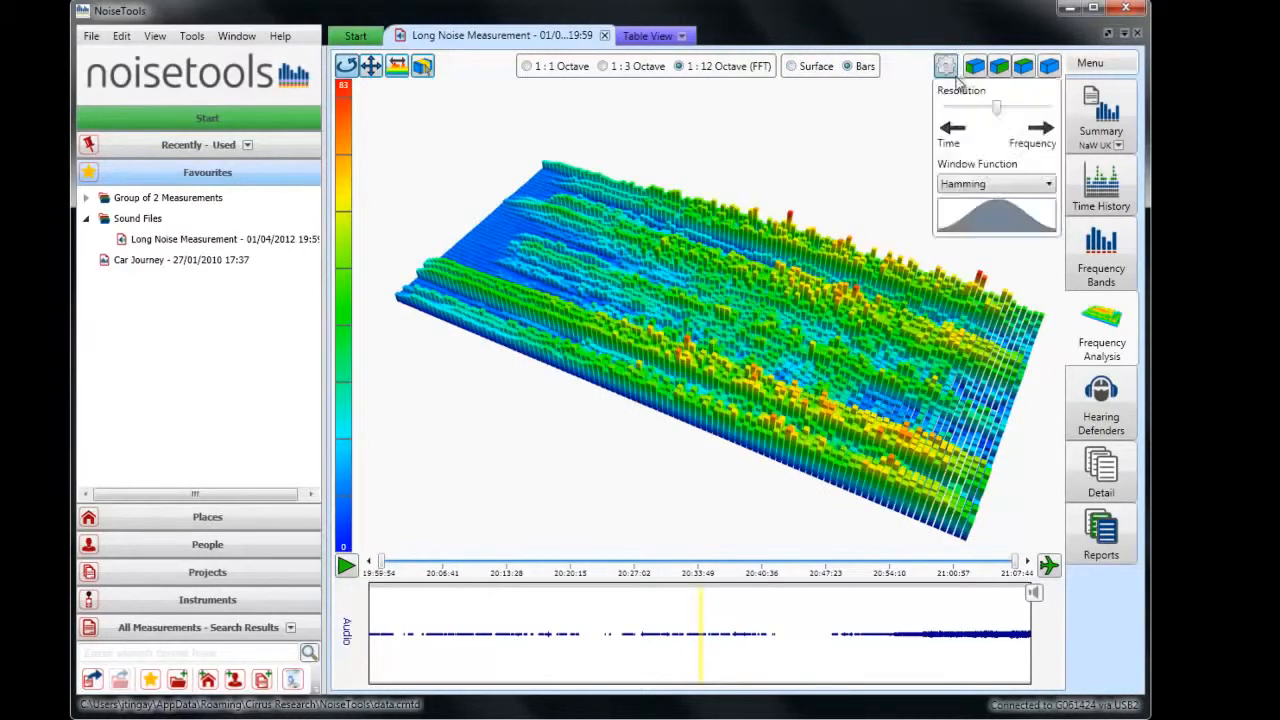
{"action": "mouse_move", "coordinate": [1001, 110]}
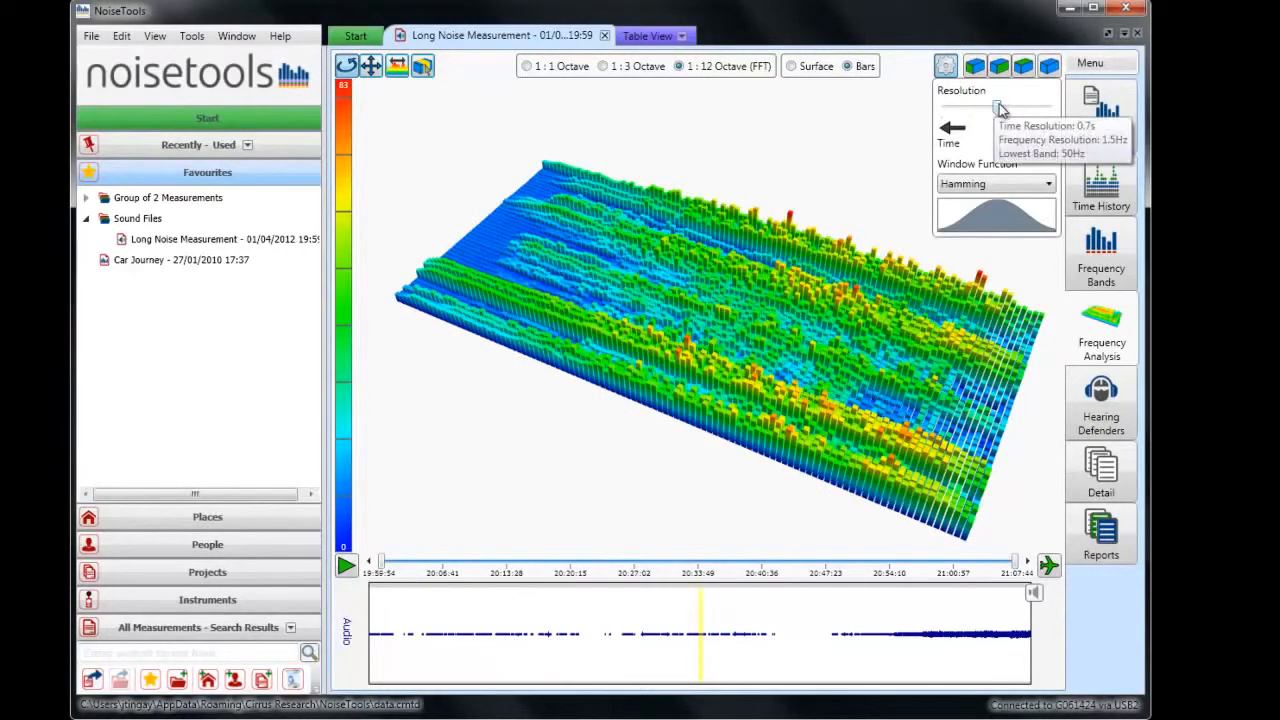
{"action": "left_click", "coordinate": [1049, 186]}
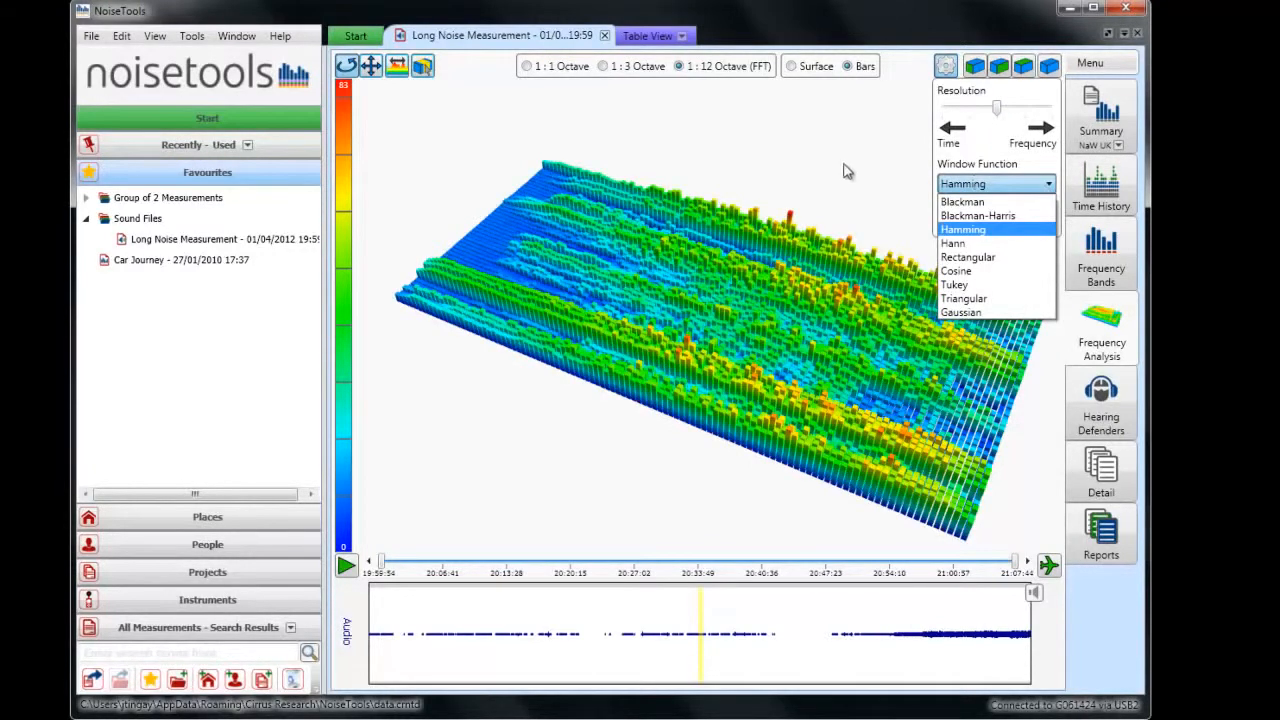
{"action": "left_click", "coordinate": [848, 171]}
Open the graph's data export, check the file type offered for saving, and cancel without saving.
{"action": "left_click_drag", "start_coordinate": [929, 278], "coordinate": [738, 350]}
{"action": "right_click", "coordinate": [738, 346]}
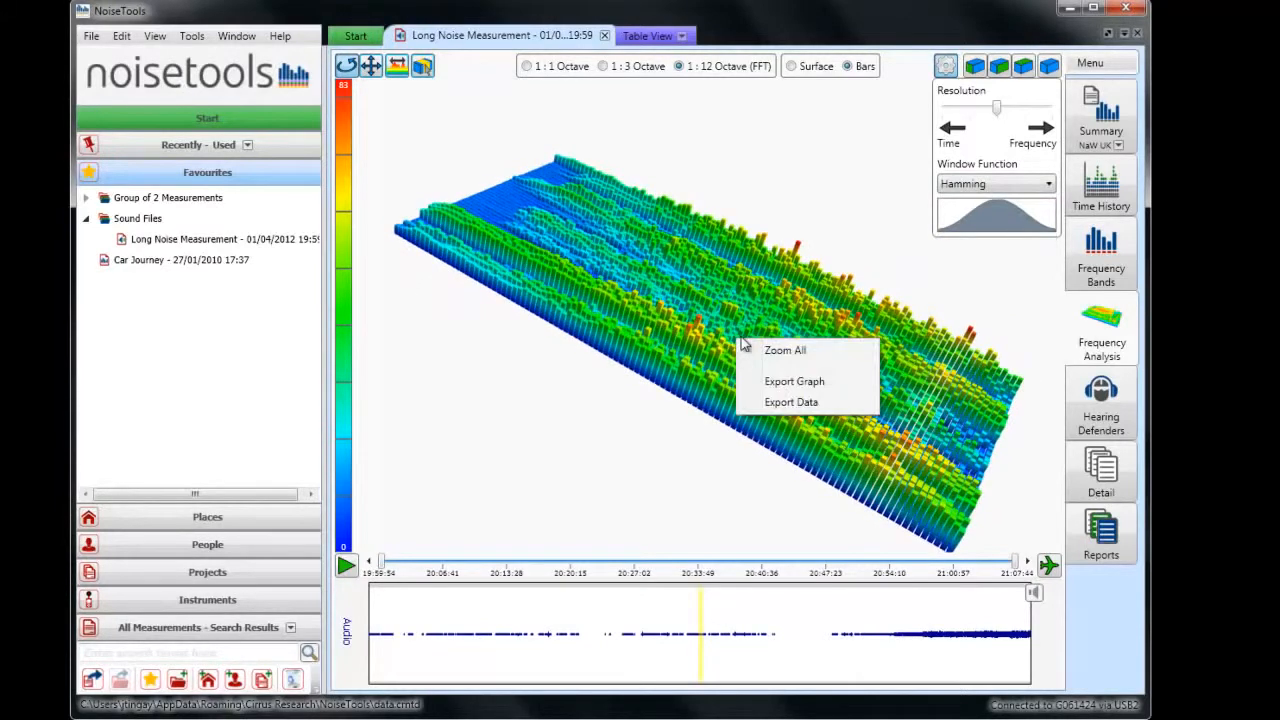
{"action": "left_click", "coordinate": [791, 402]}
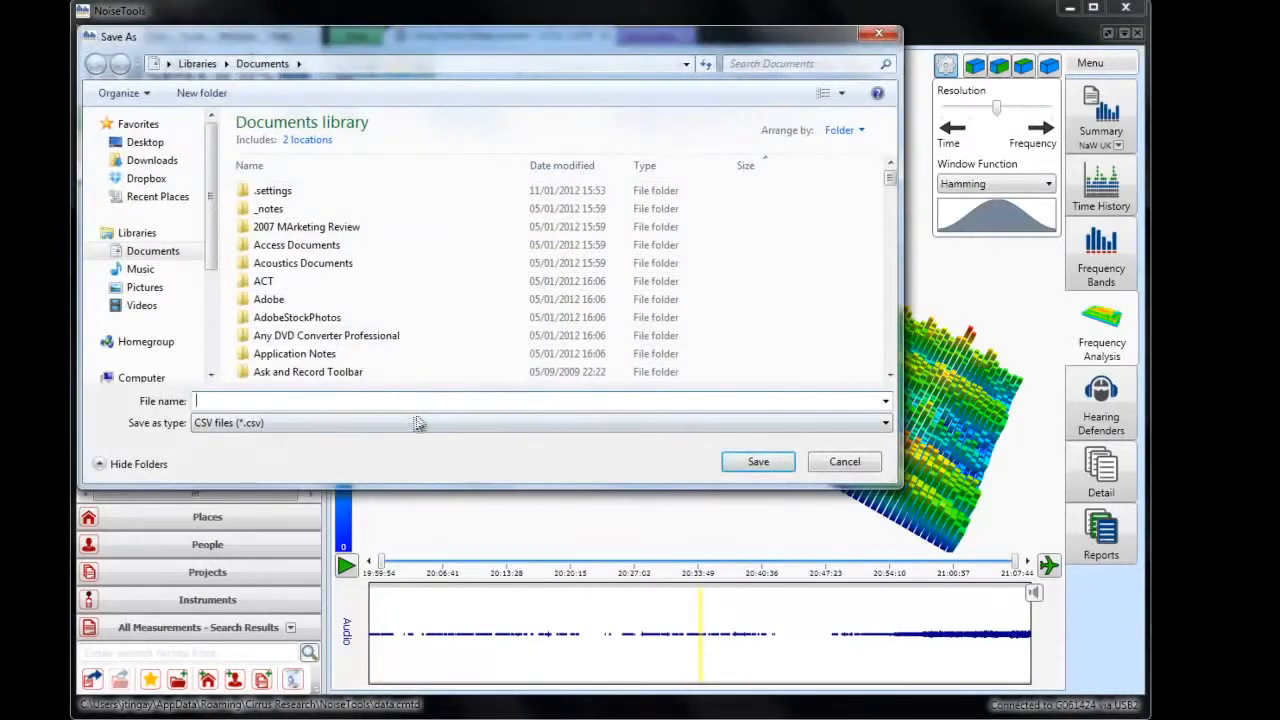
{"action": "left_click", "coordinate": [418, 423]}
{"action": "left_click", "coordinate": [830, 440]}
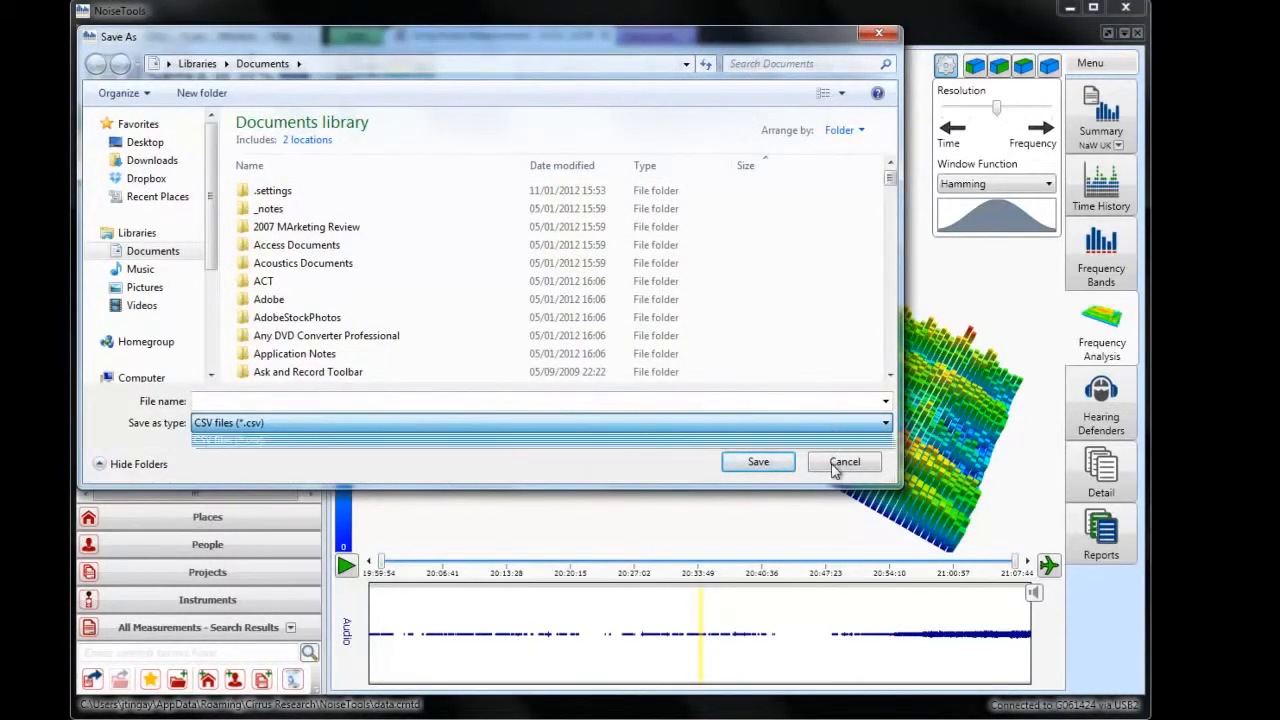
{"action": "left_click", "coordinate": [844, 461]}
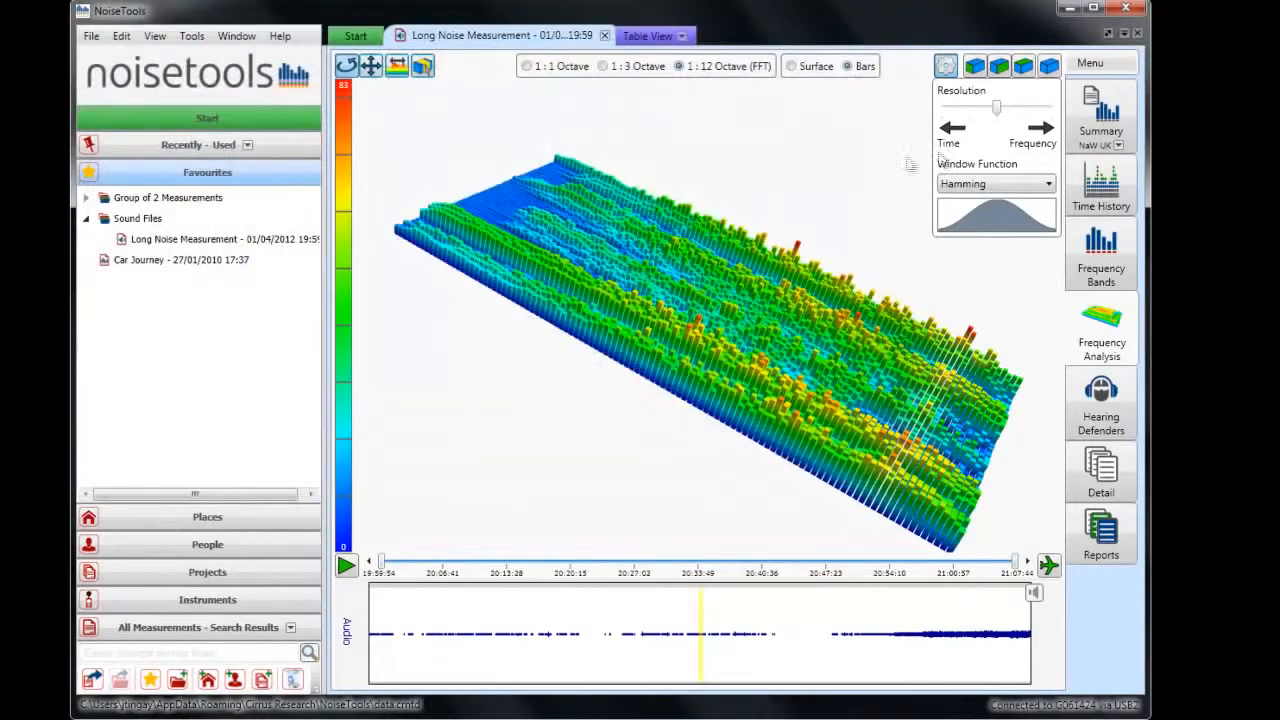
Change the frequency resolution to 1:1 Octave, examine the bar graph from several angles, and read the details of a red peak bar.
{"action": "left_click", "coordinate": [525, 67]}
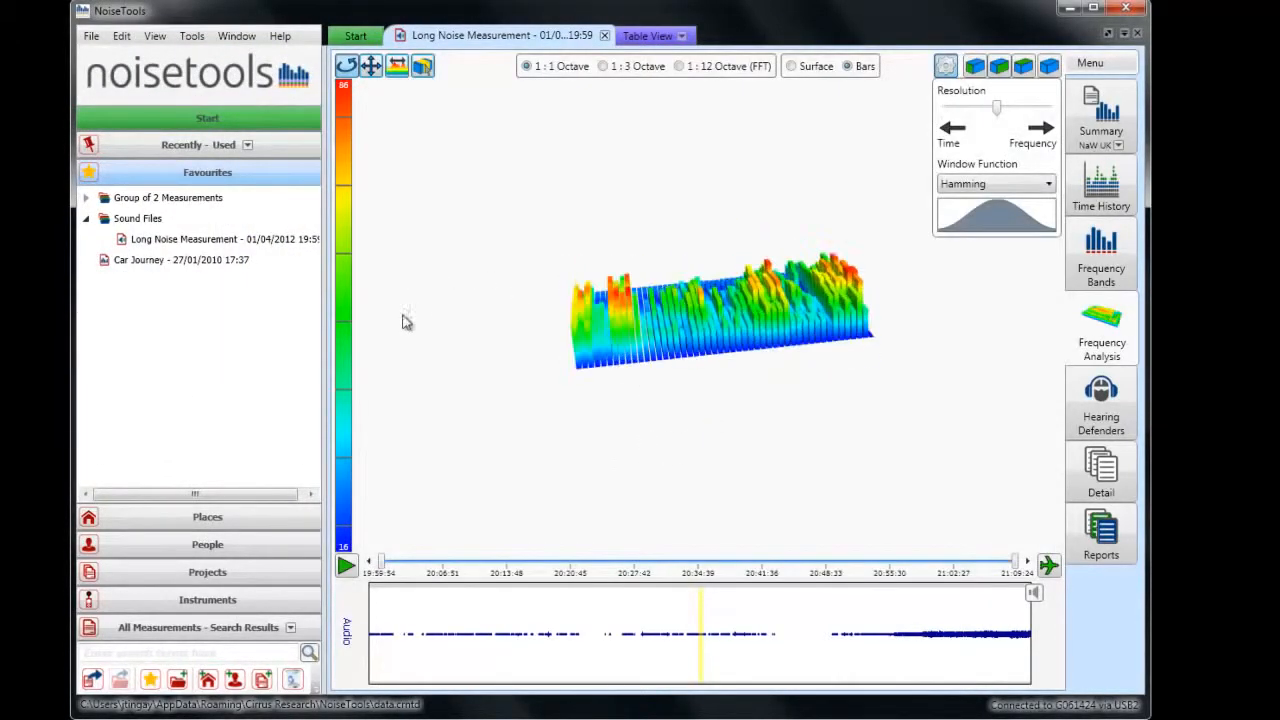
{"action": "left_click_drag", "start_coordinate": [878, 298], "coordinate": [656, 412]}
{"action": "scroll", "coordinate": [706, 328], "scroll_direction": "up", "scroll_amount": 5}
{"action": "scroll", "coordinate": [707, 333], "scroll_direction": "down", "scroll_amount": 5}
{"action": "left_click_drag", "start_coordinate": [815, 335], "coordinate": [757, 371]}
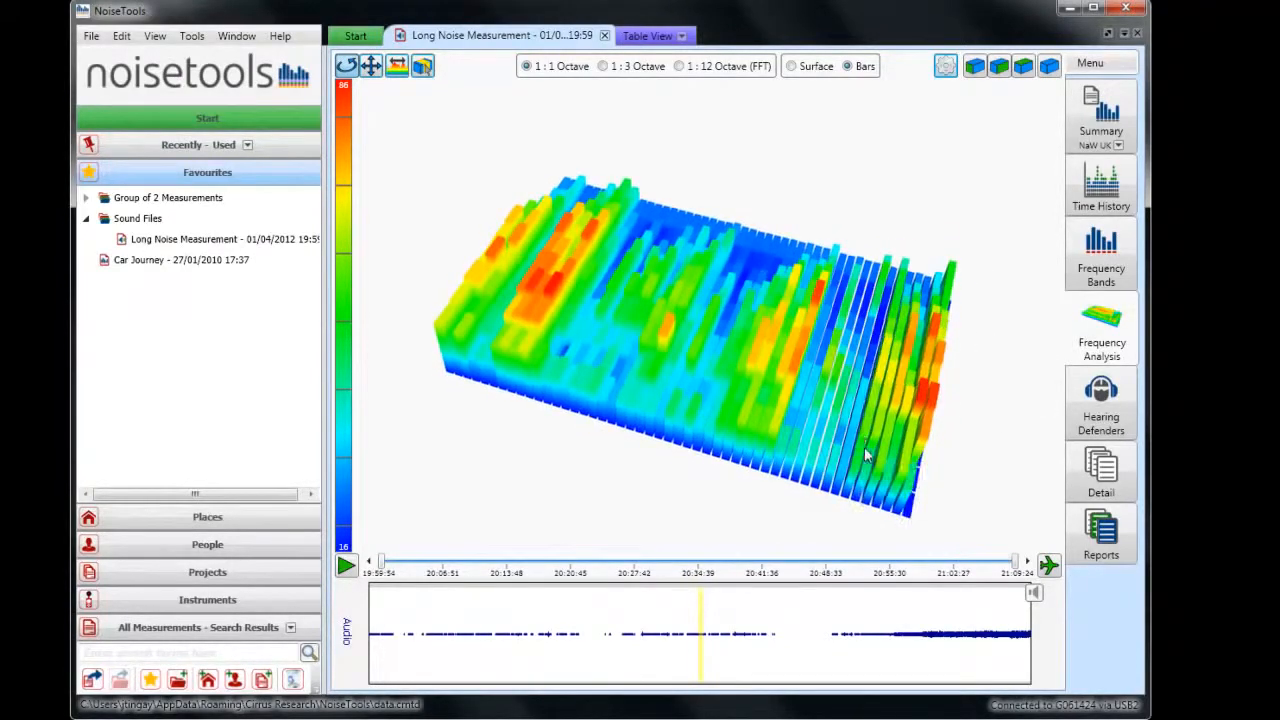
{"action": "left_click_drag", "start_coordinate": [866, 455], "coordinate": [955, 300]}
{"action": "mouse_move", "coordinate": [958, 292]}
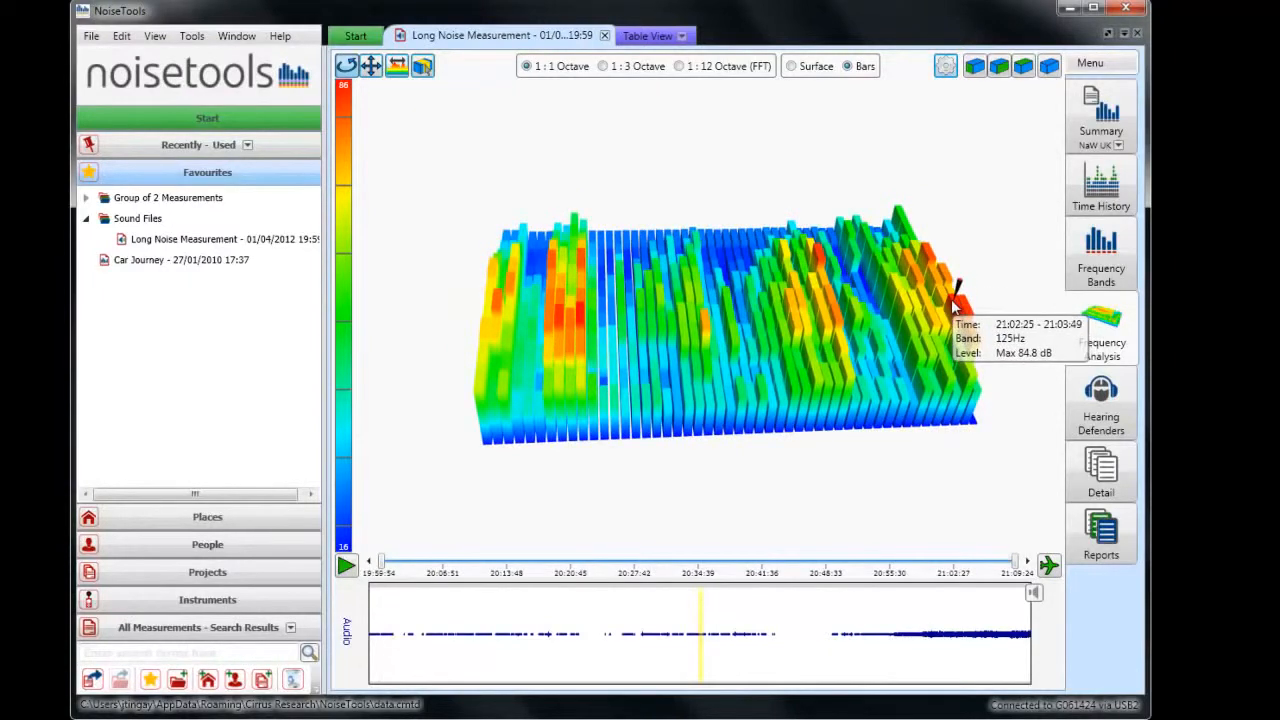